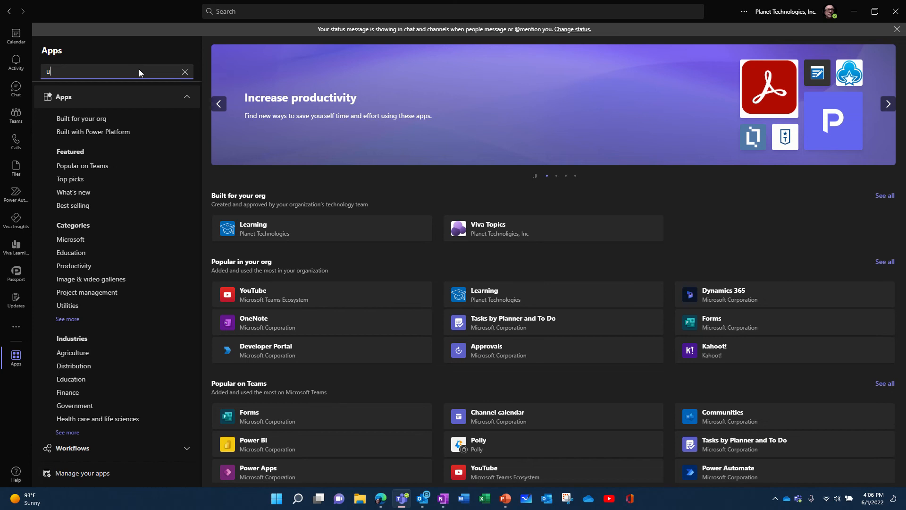
Search the app store for "updates", view the Updates app's details and open the installed app
type("s")
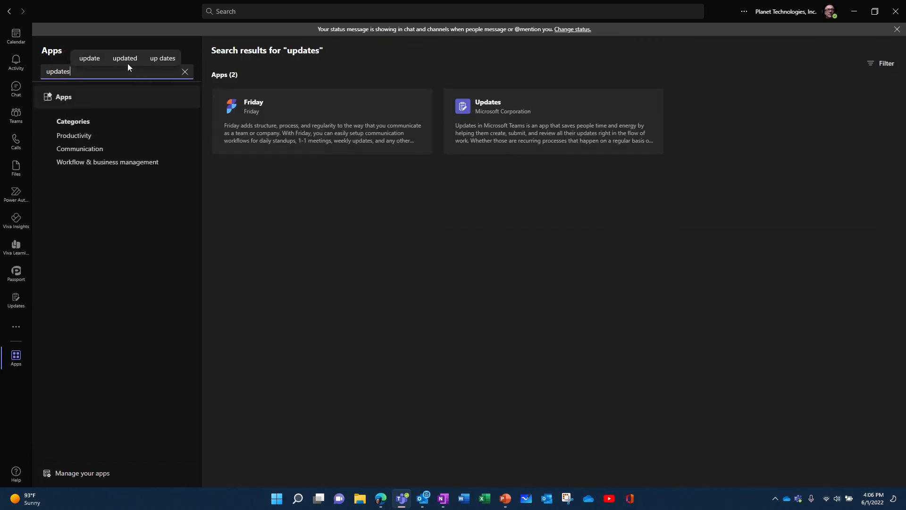
left_click(540, 120)
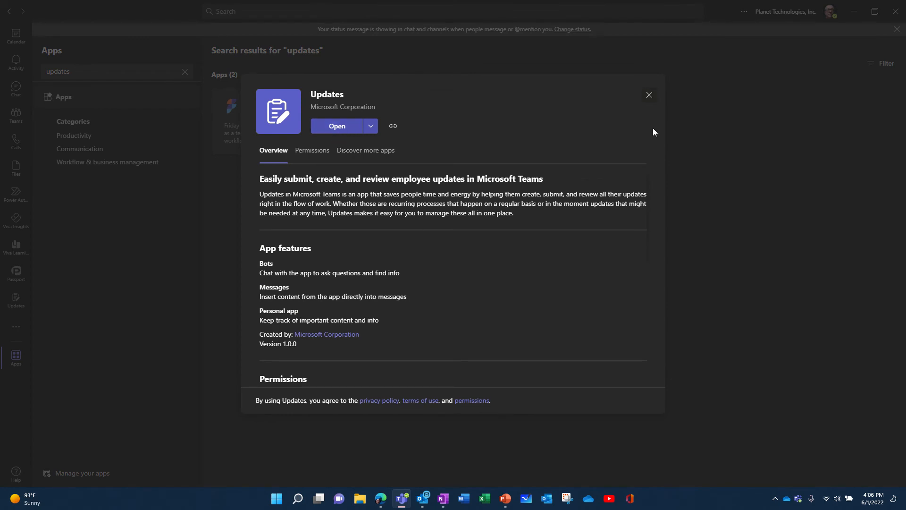
left_click(650, 97)
left_click(16, 300)
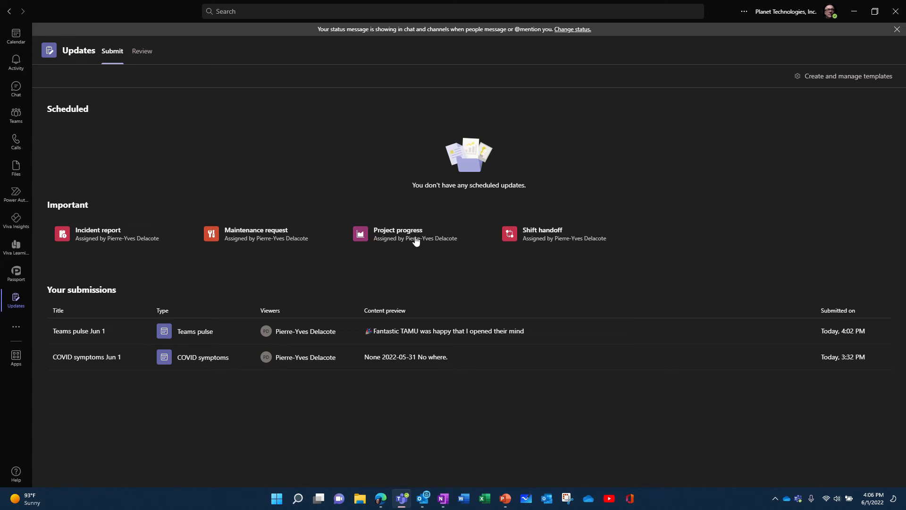
Go to template management and browse the template gallery offered for creating a new update template
left_click(843, 80)
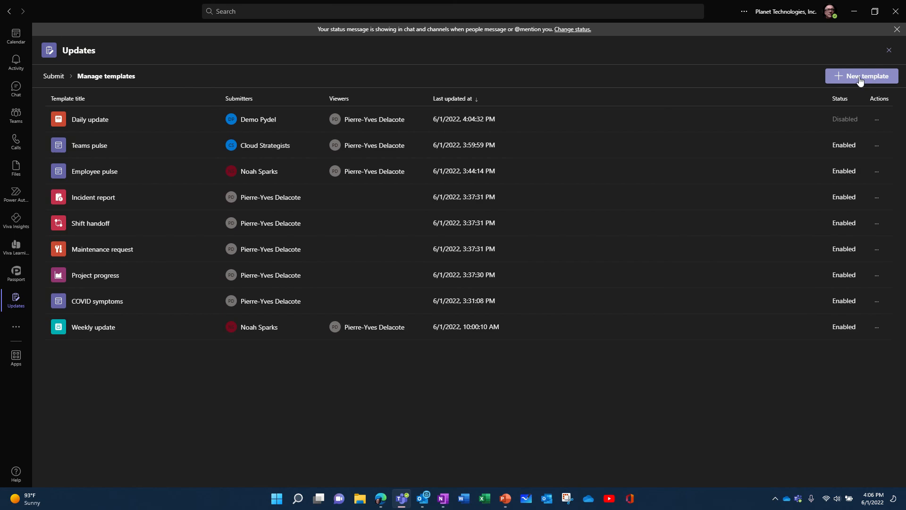
left_click(859, 78)
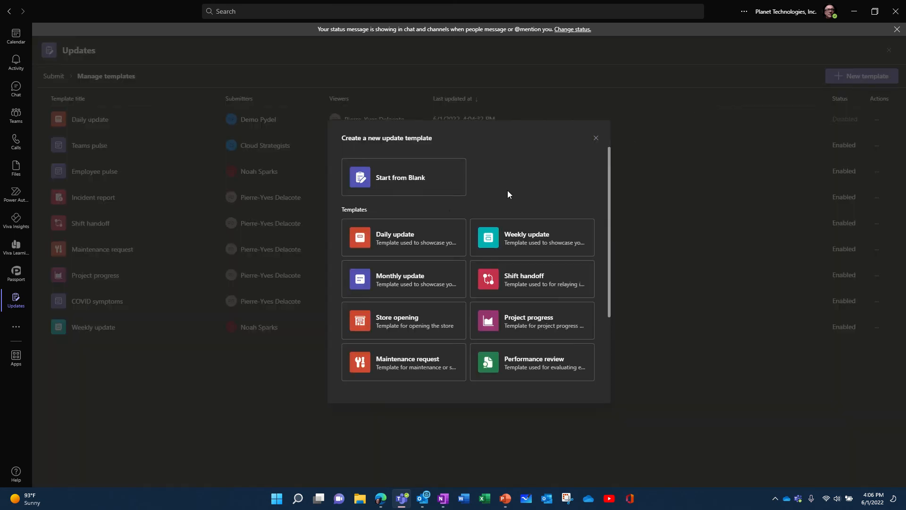
scroll(460, 363, "down", 3)
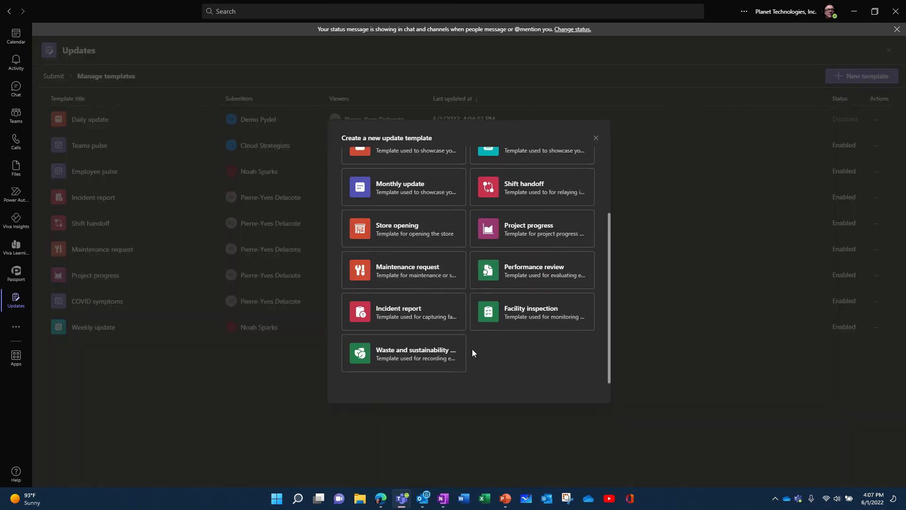
scroll(476, 292, "up", 3)
scroll(477, 290, "down", 3)
scroll(479, 295, "up", 3)
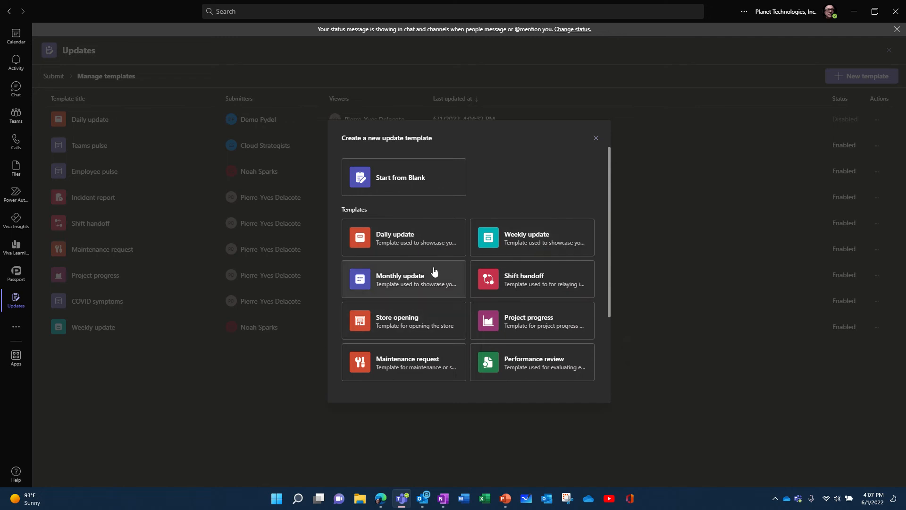
Preview all questions of the Weekly update template and close the preview without picking it
left_click(536, 234)
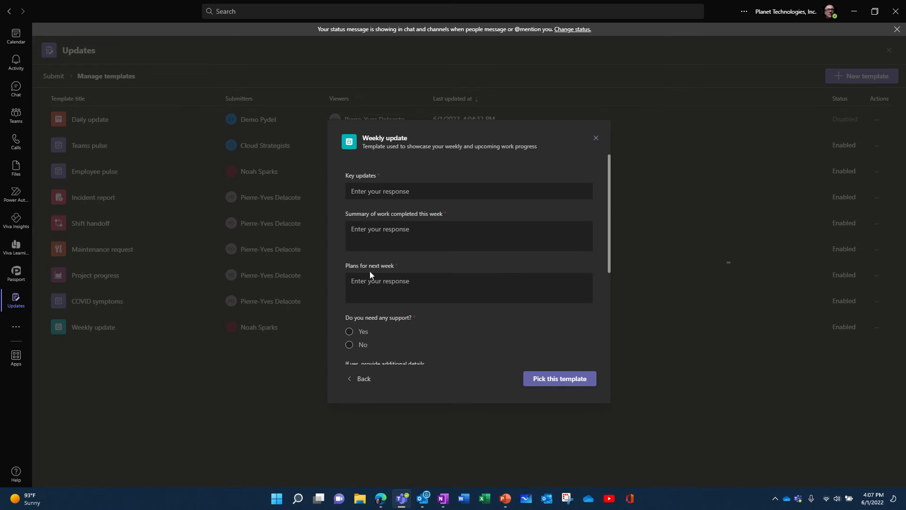
scroll(400, 298, "down", 3)
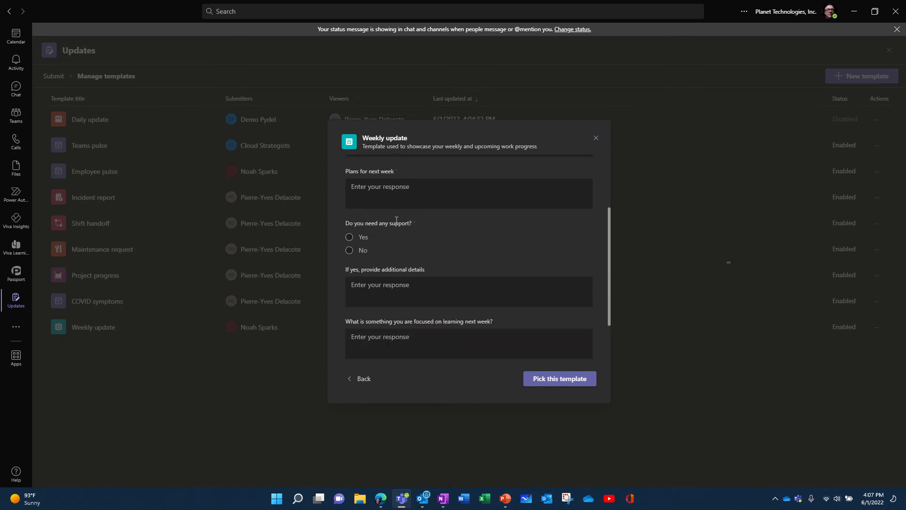
scroll(397, 221, "down", 2)
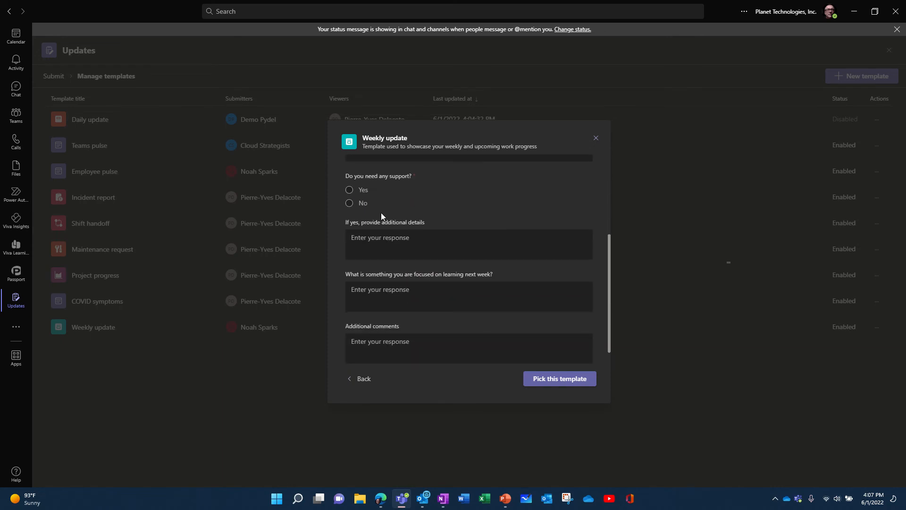
scroll(379, 217, "up", 2)
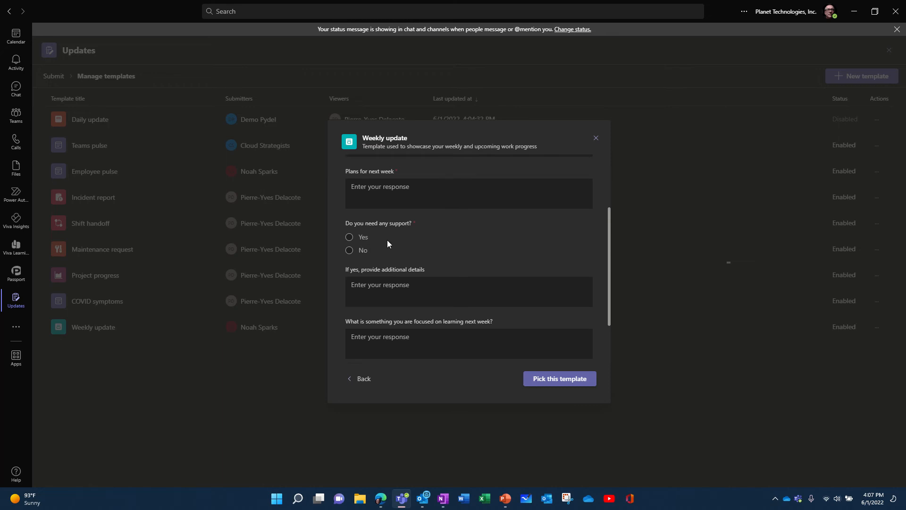
scroll(419, 239, "down", 3)
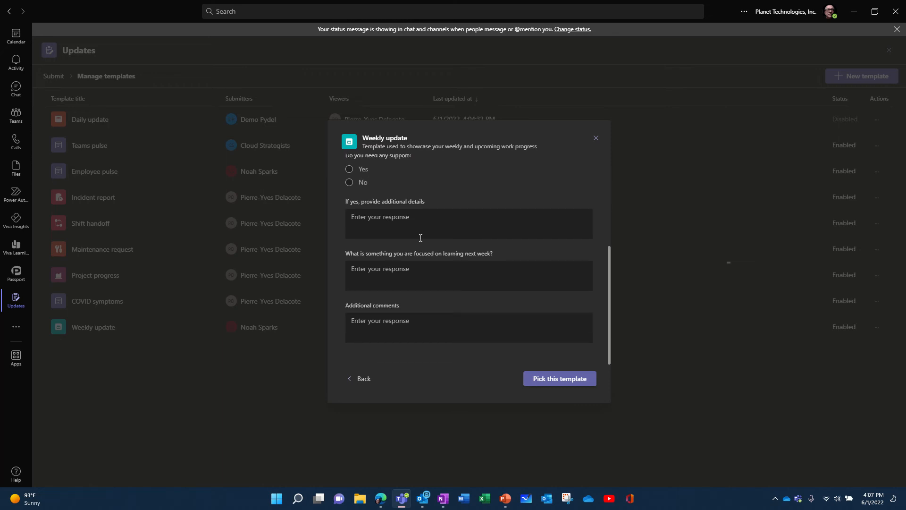
left_click(596, 138)
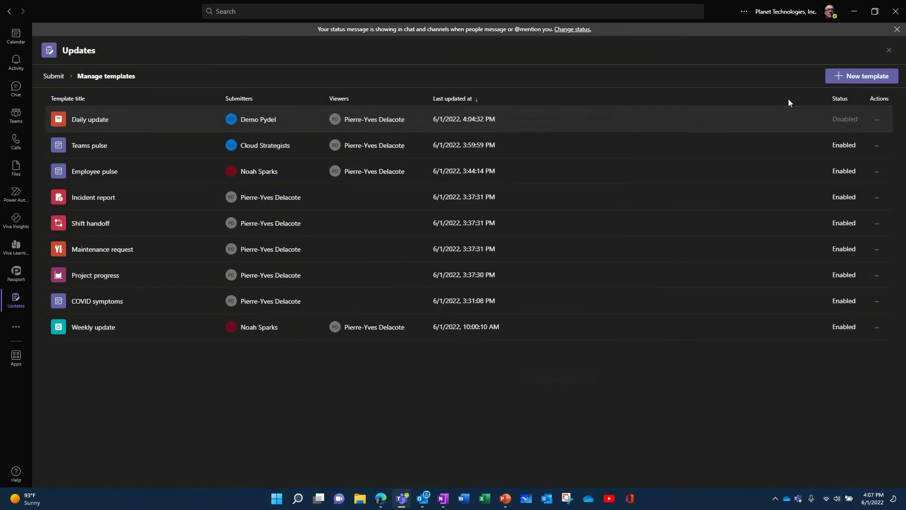
Start a new update template from blank, title it "Blabla" and proceed to the form design
left_click(864, 76)
left_click(405, 177)
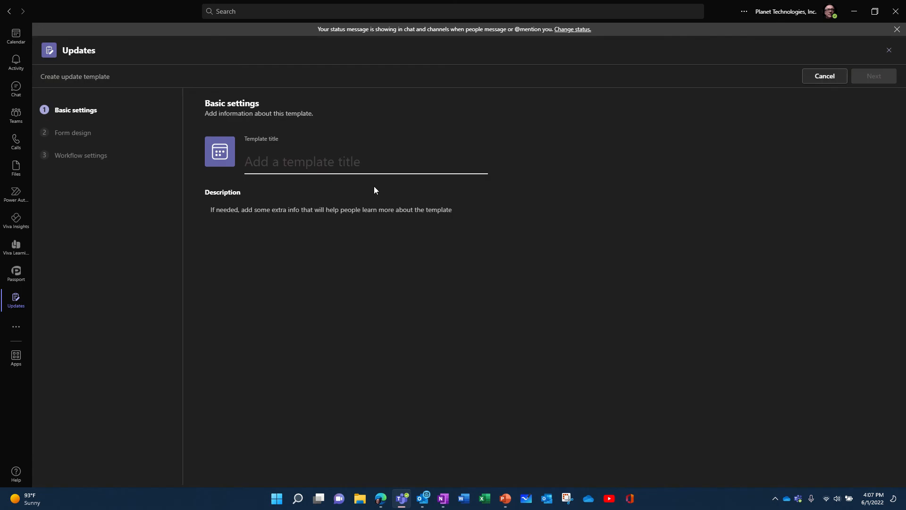
left_click(269, 163)
type("N")
key("BackSpace")
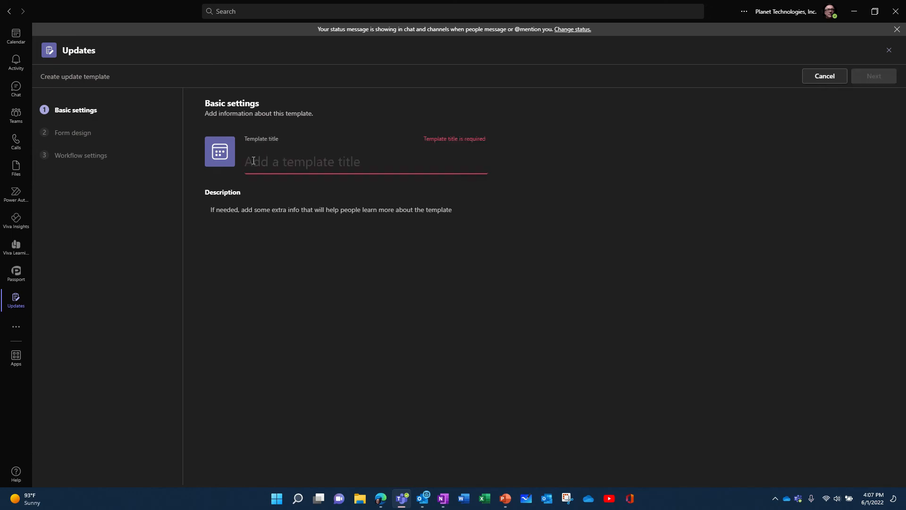
type("Blabla")
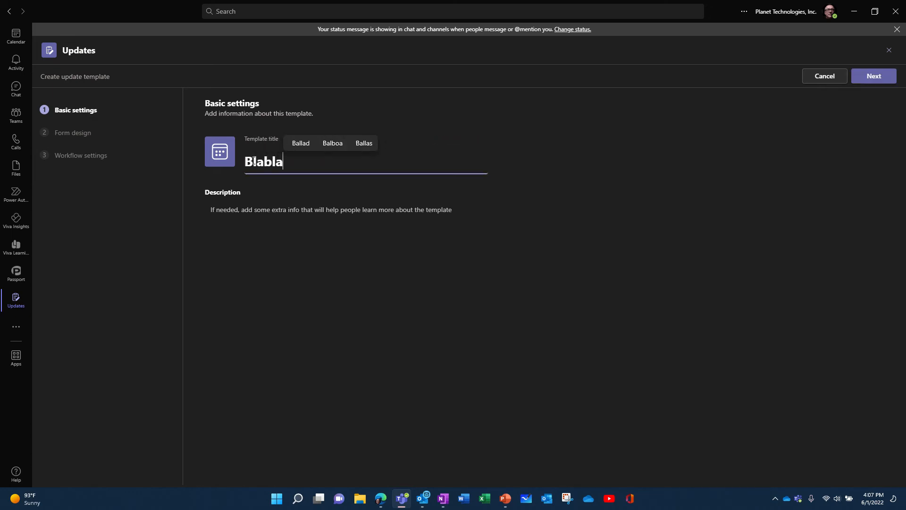
left_click(882, 75)
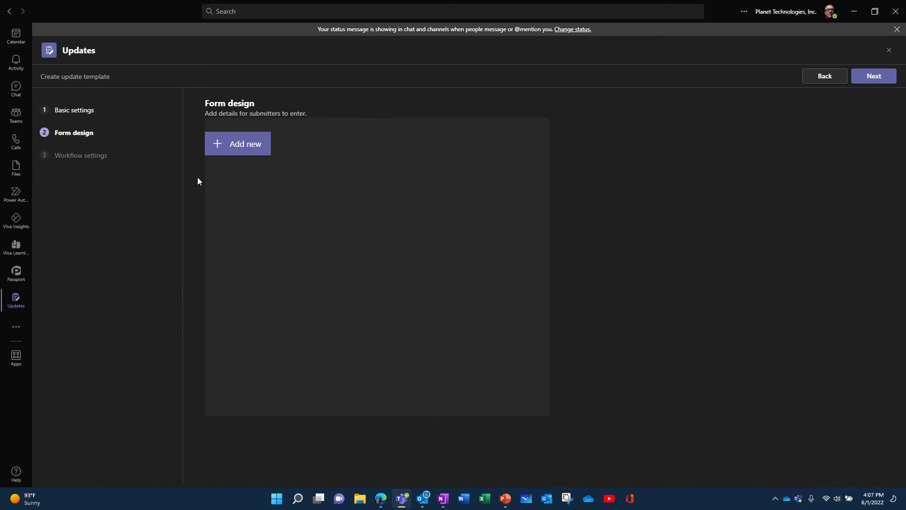
Add a choice question, a text question, a date question and a second text question to the form
left_click(243, 144)
left_click(271, 142)
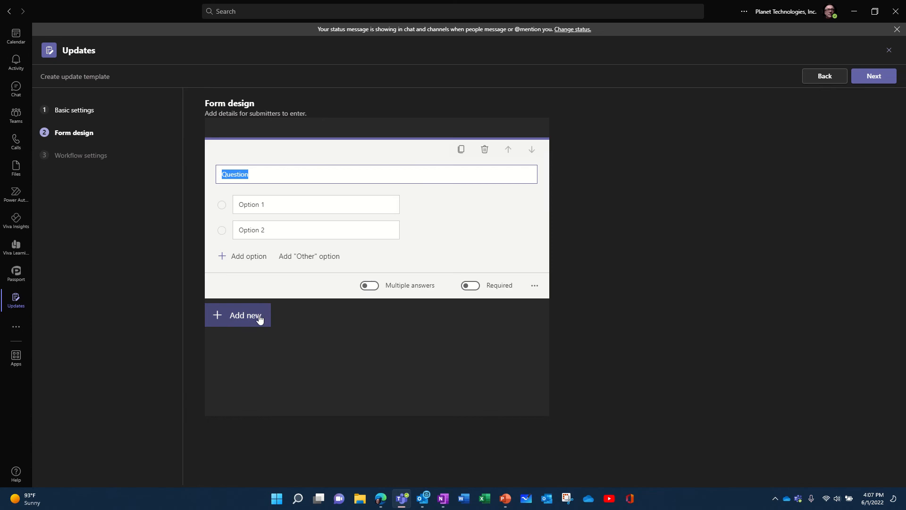
left_click(274, 203)
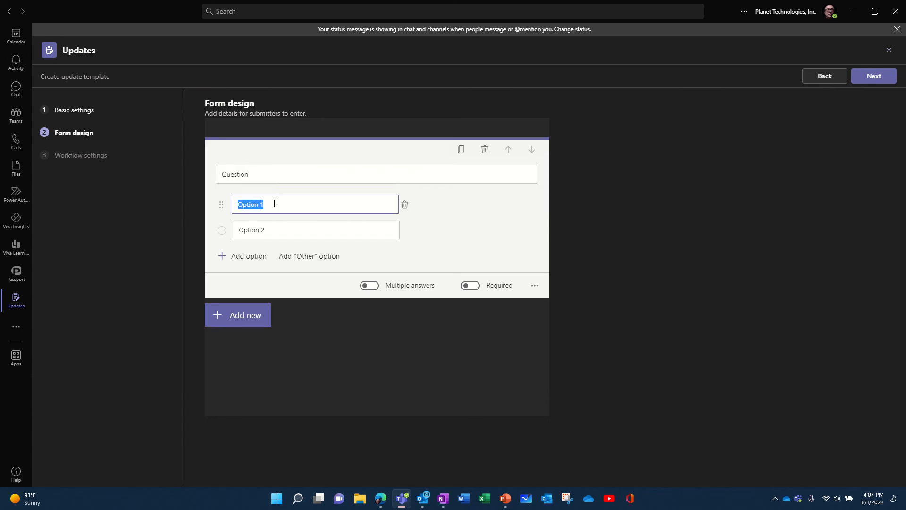
left_click(247, 316)
left_click(328, 317)
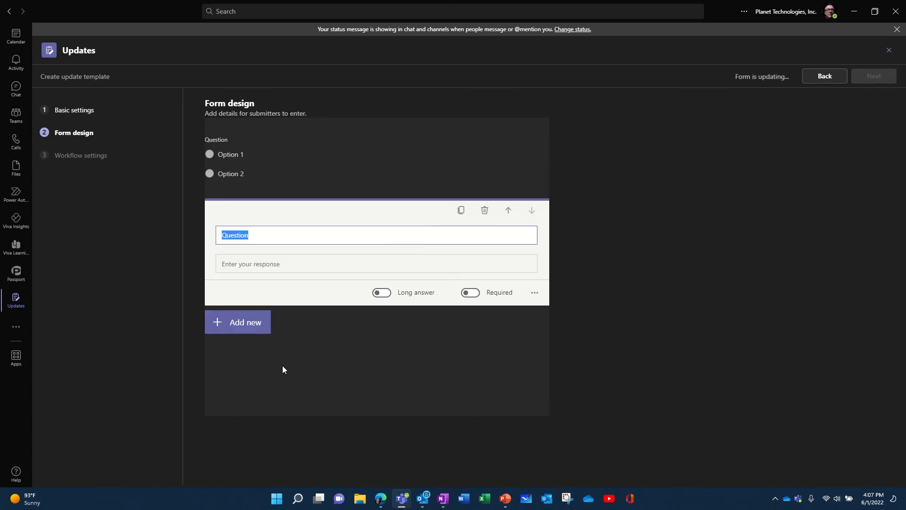
left_click(254, 322)
left_click(369, 322)
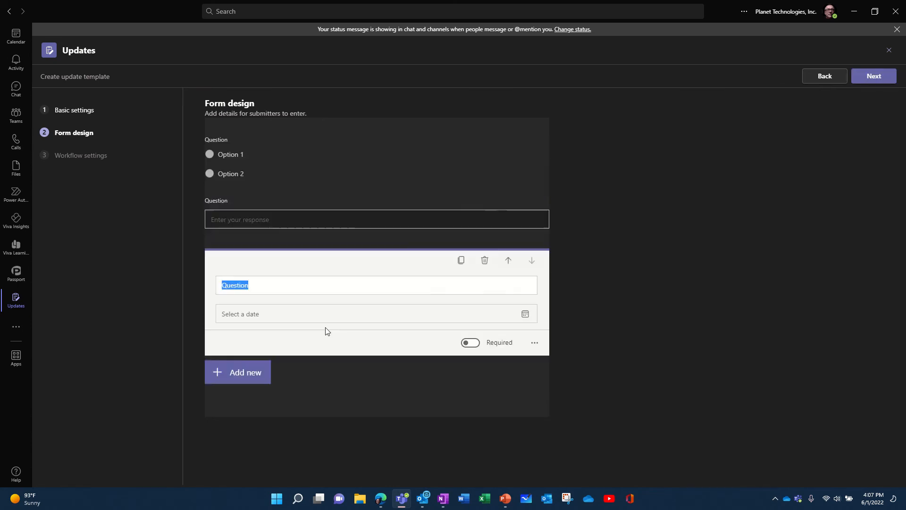
left_click(237, 372)
left_click(324, 373)
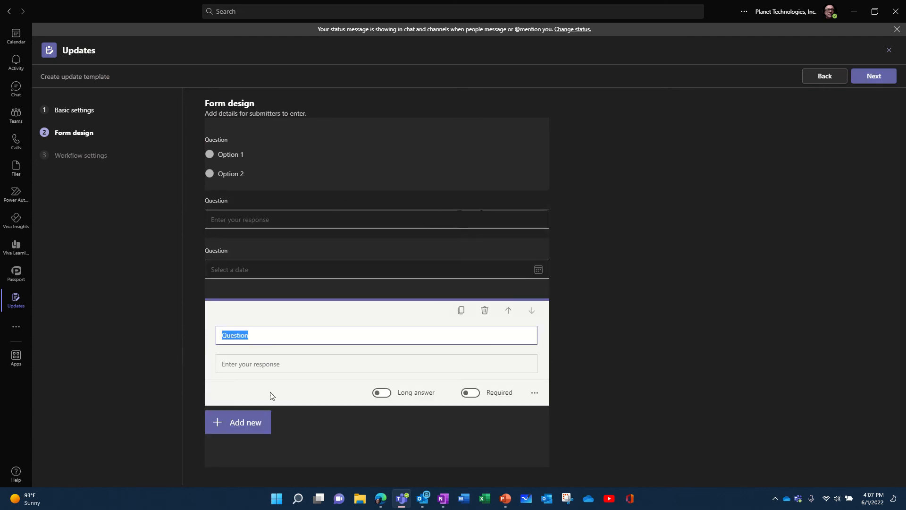
Proceed to the workflow settings and add a colleague matching "no" as the template's submitter
left_click(874, 76)
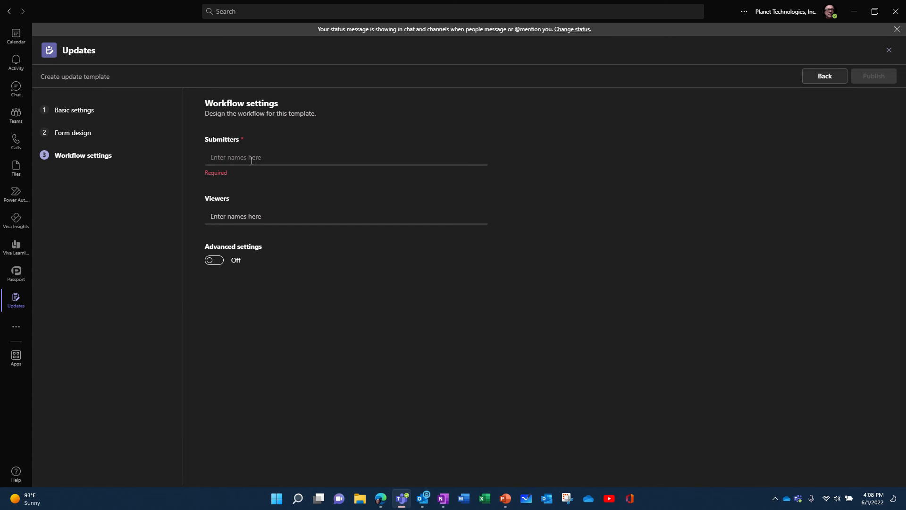
type("@")
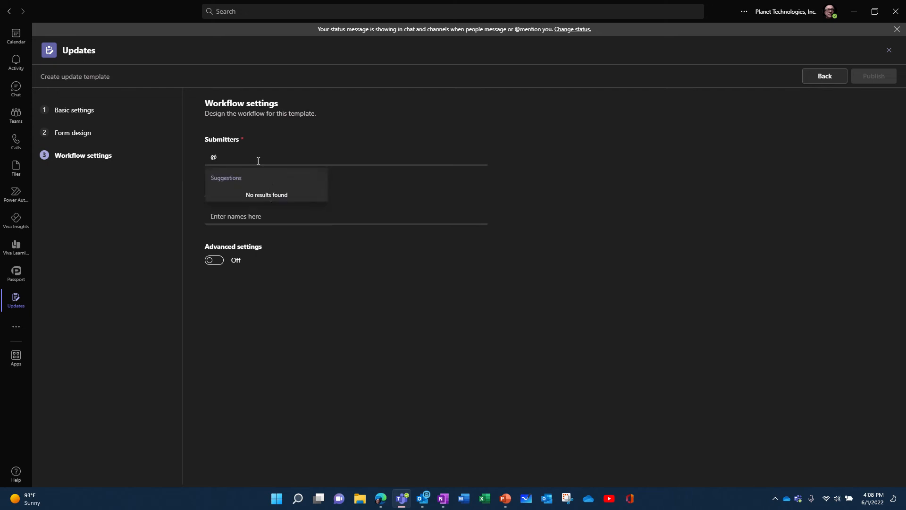
type("no")
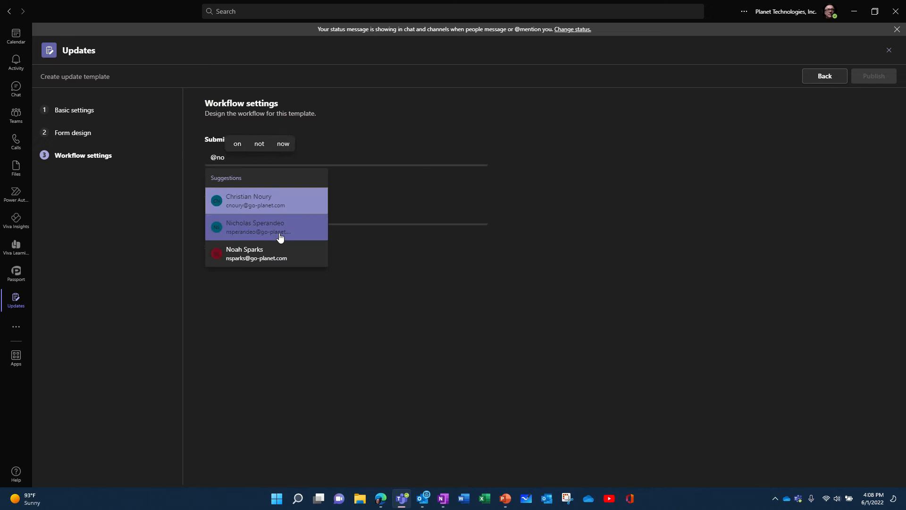
left_click(270, 254)
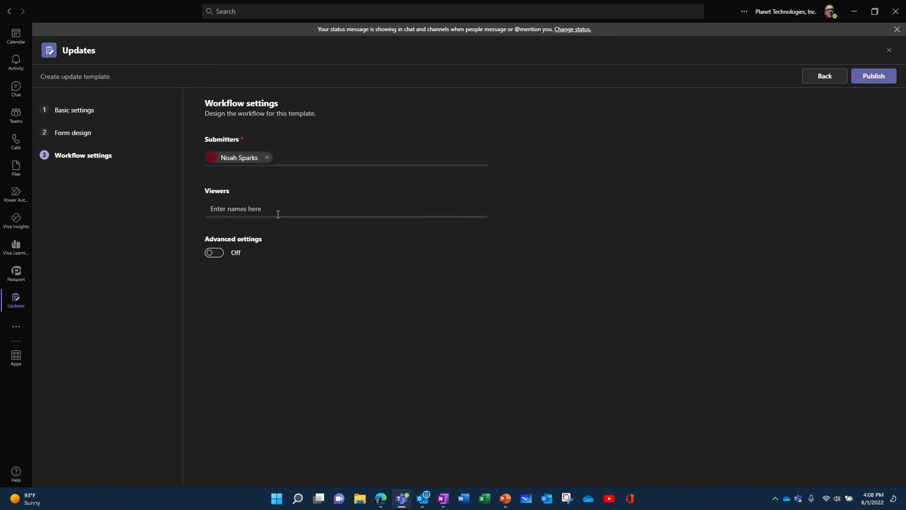
Enable the advanced settings with repetition every month and an 11:00 due time, and close the template without publishing it
left_click(217, 253)
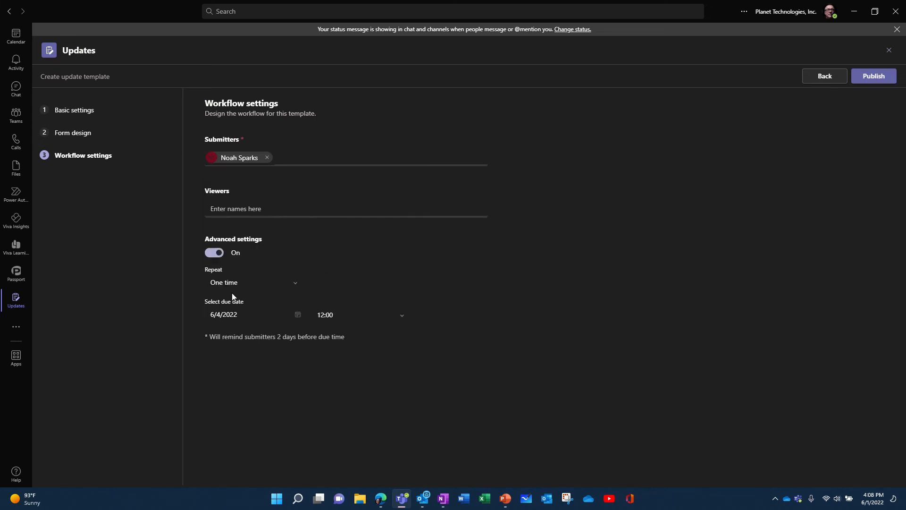
left_click(250, 286)
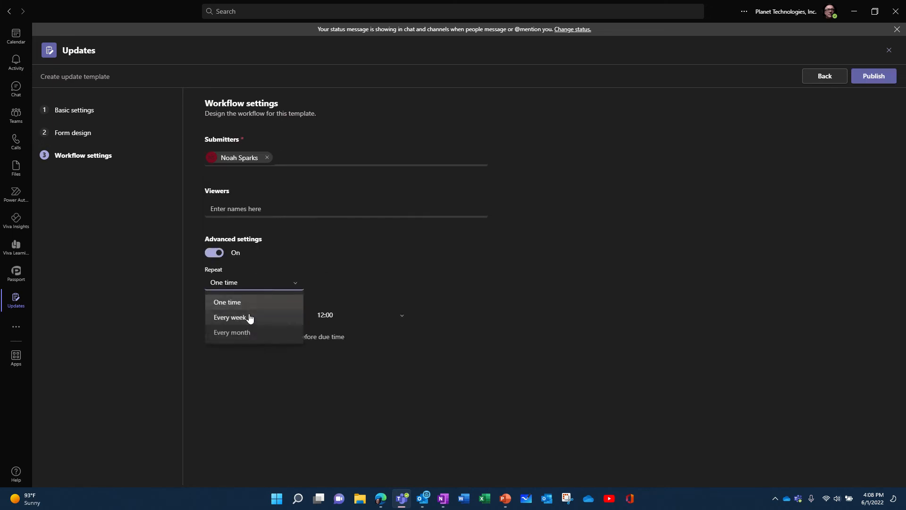
left_click(248, 317)
left_click(243, 286)
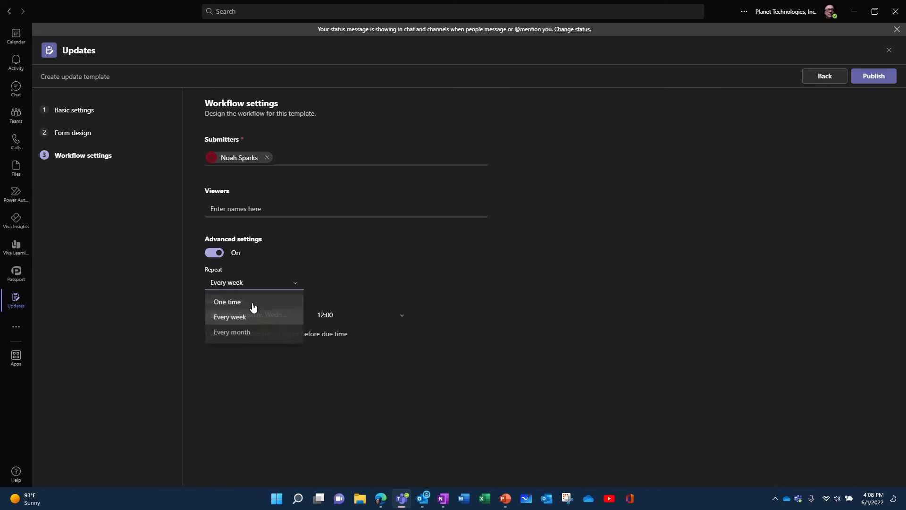
left_click(241, 331)
left_click(293, 318)
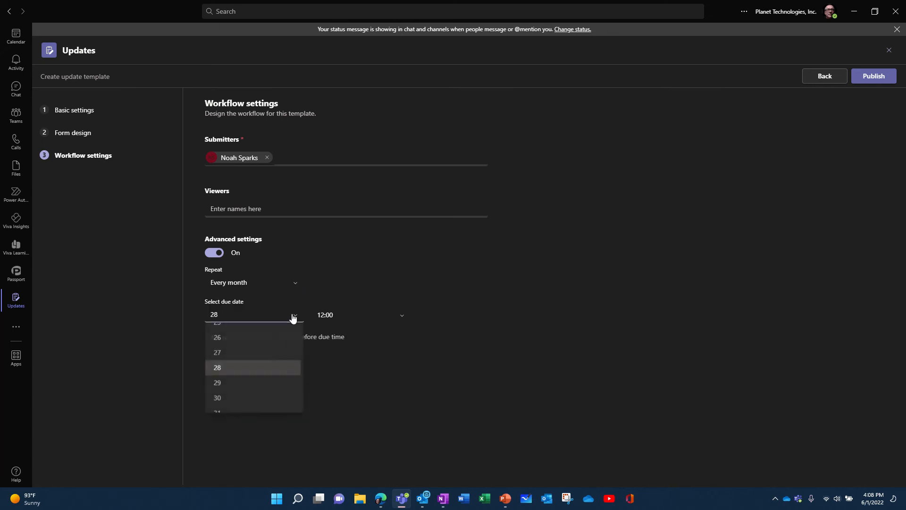
left_click(348, 319)
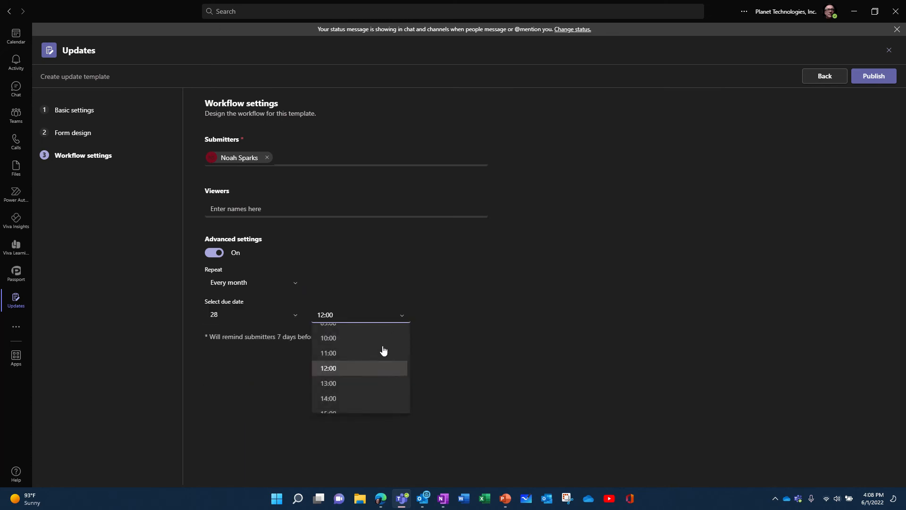
left_click(368, 361)
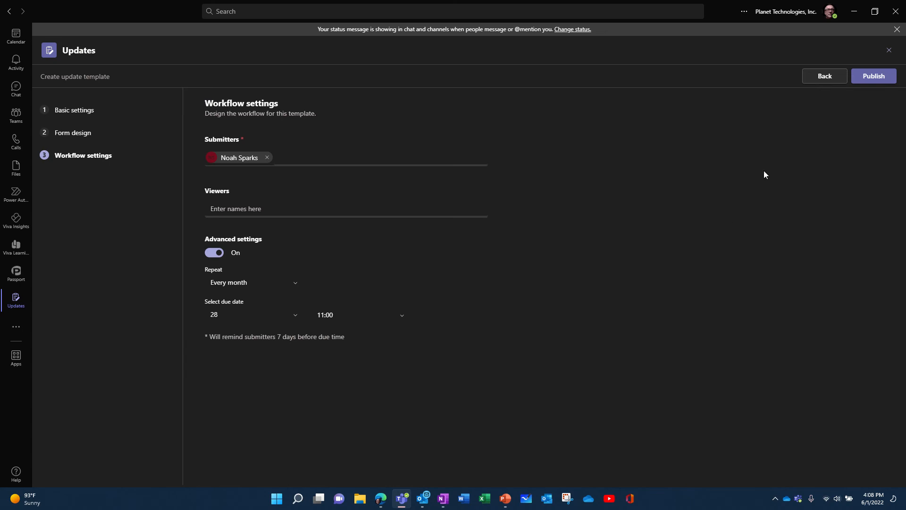
left_click(889, 50)
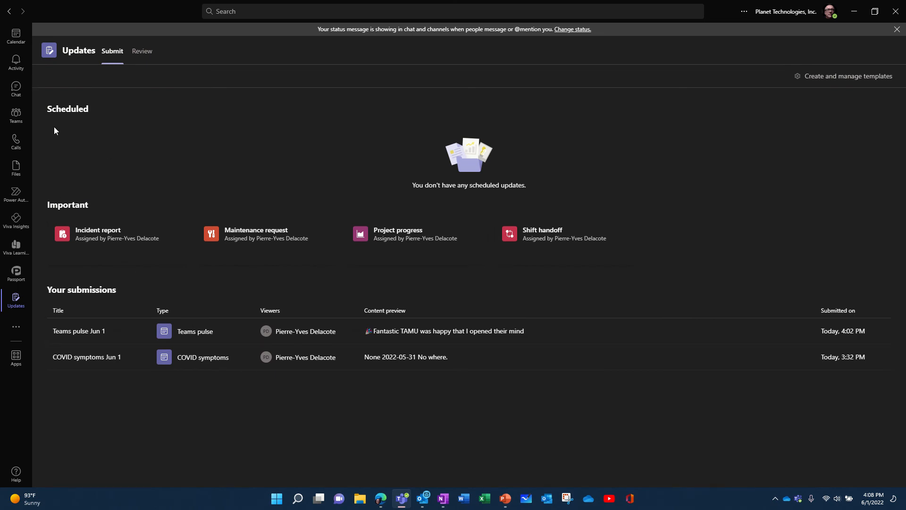
Open the General channel of the Demo Pydel team
left_click(17, 117)
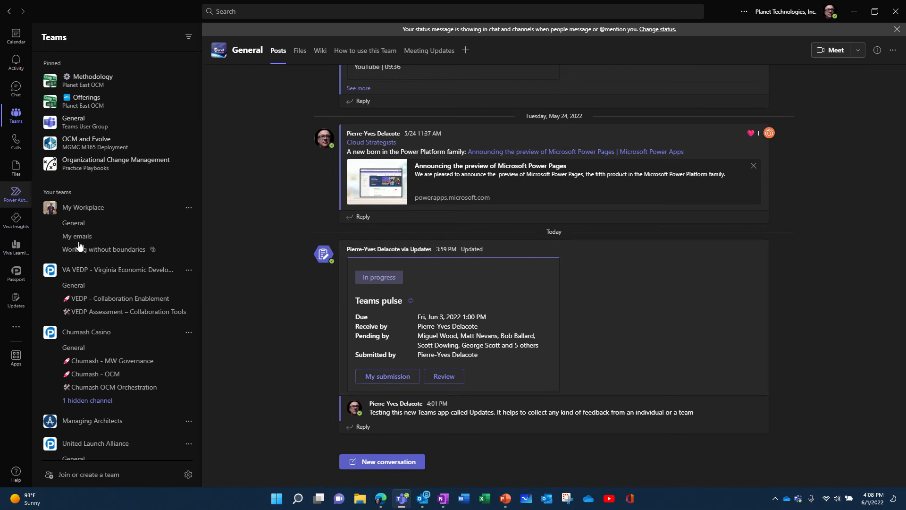
scroll(142, 288, "down", 2)
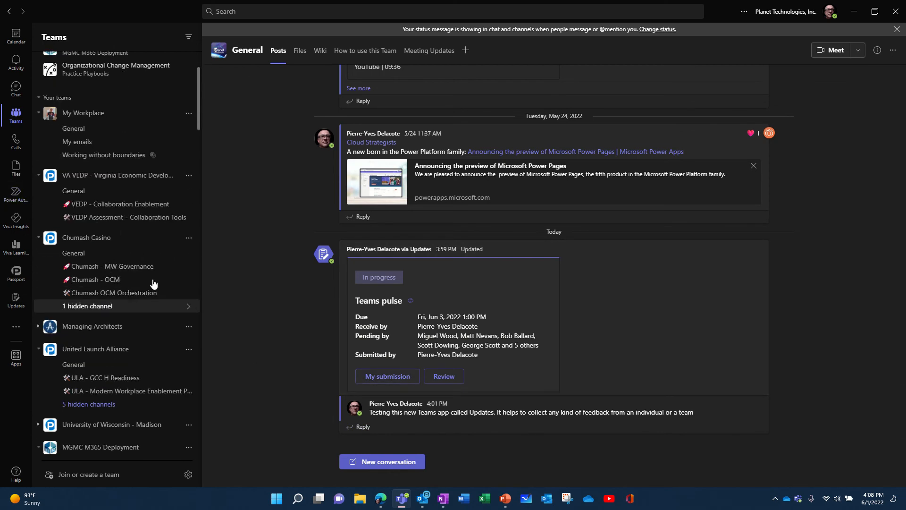
scroll(121, 308, "down", 9)
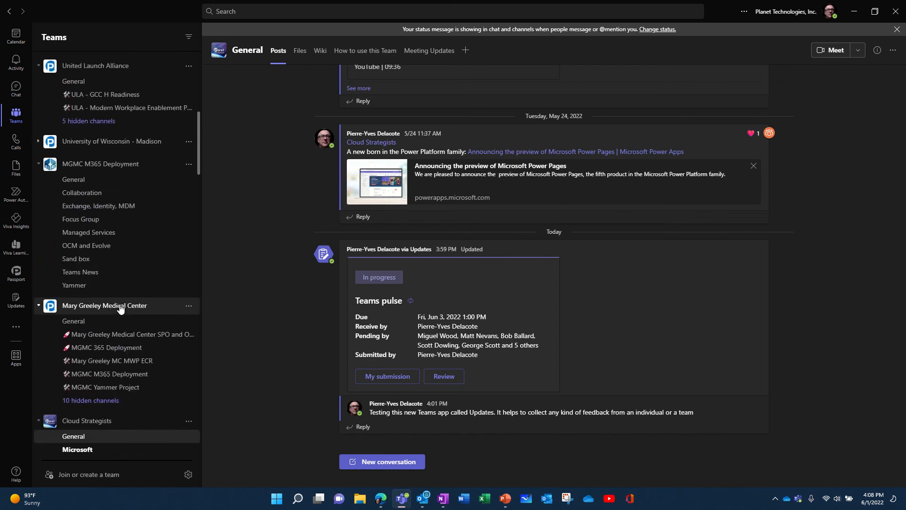
scroll(120, 308, "down", 8)
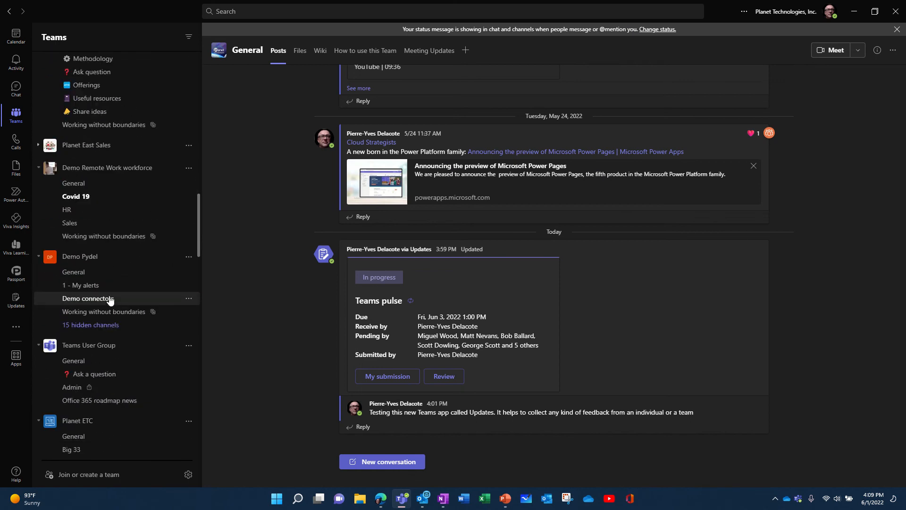
left_click(97, 276)
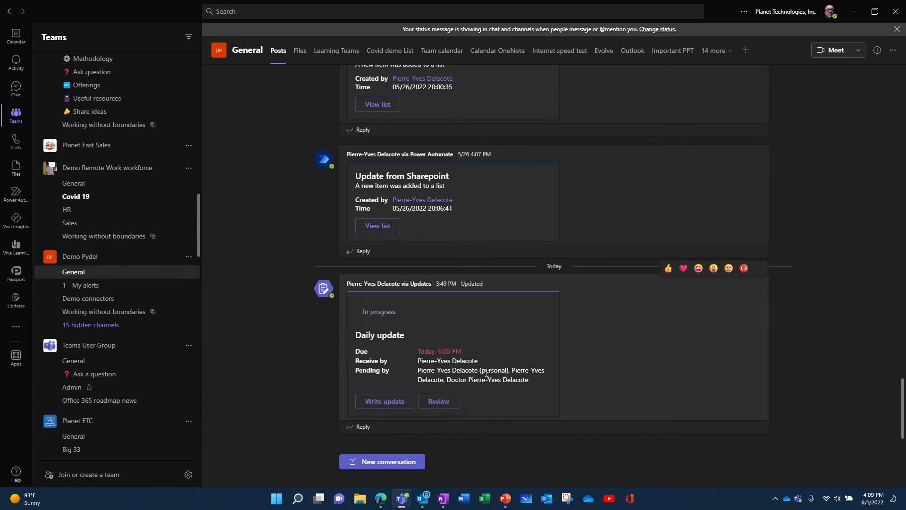
Start a new conversation in the channel with the Updates app and choose to request an update
left_click(386, 468)
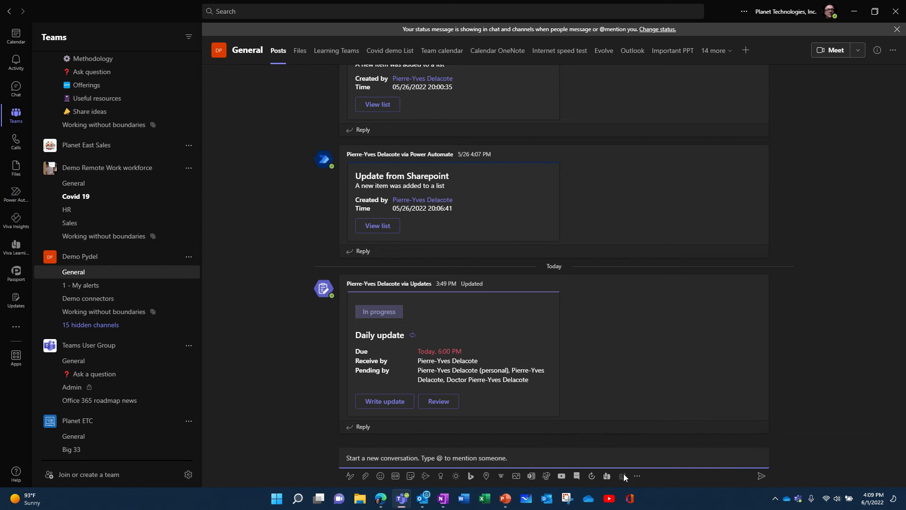
left_click(638, 476)
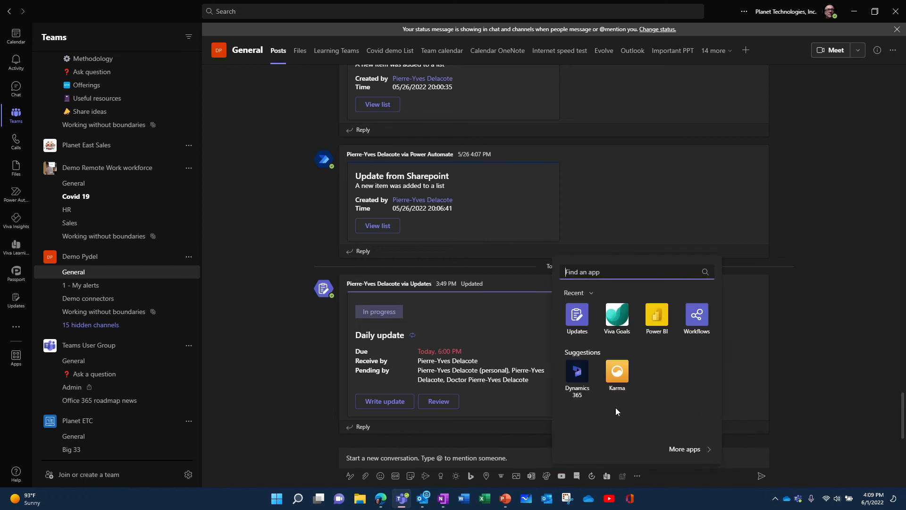
left_click(577, 321)
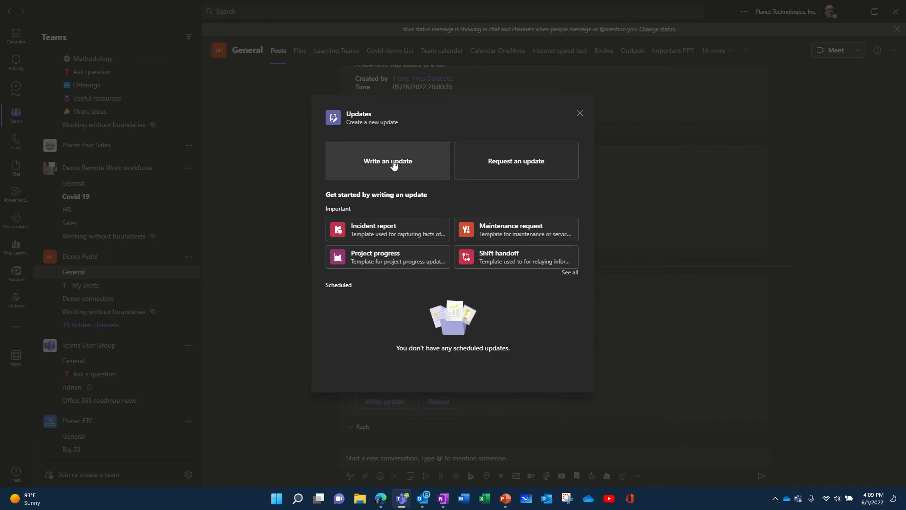
left_click(519, 163)
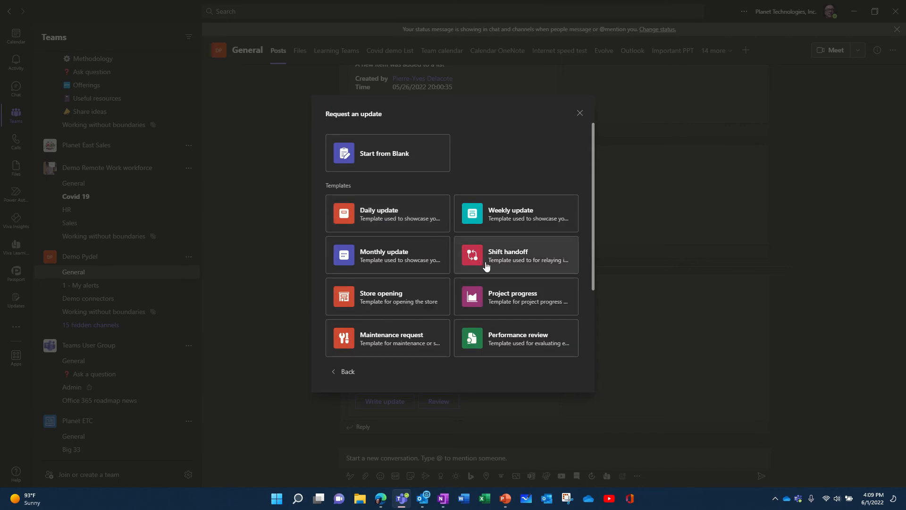
Pick the Project progress template for the request and proceed through its form design to the workflow settings
scroll(529, 279, "down", 1)
left_click(510, 254)
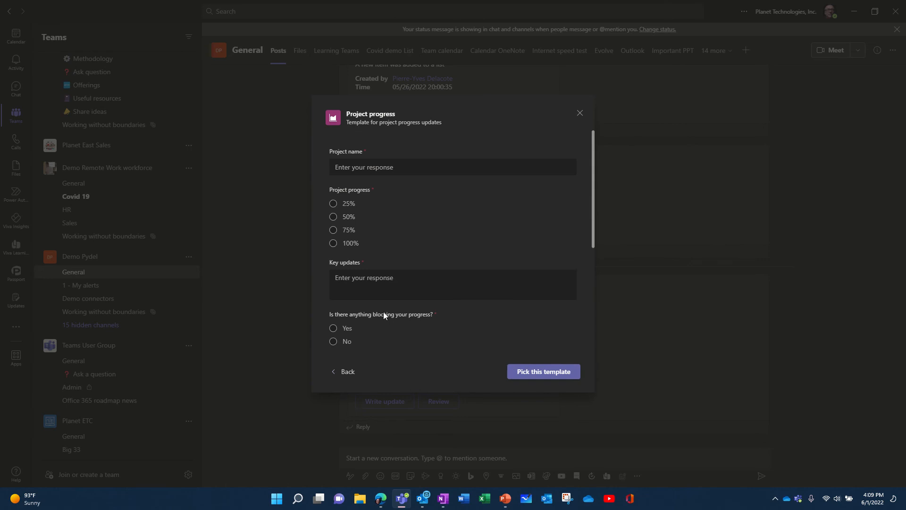
scroll(399, 335, "down", 5)
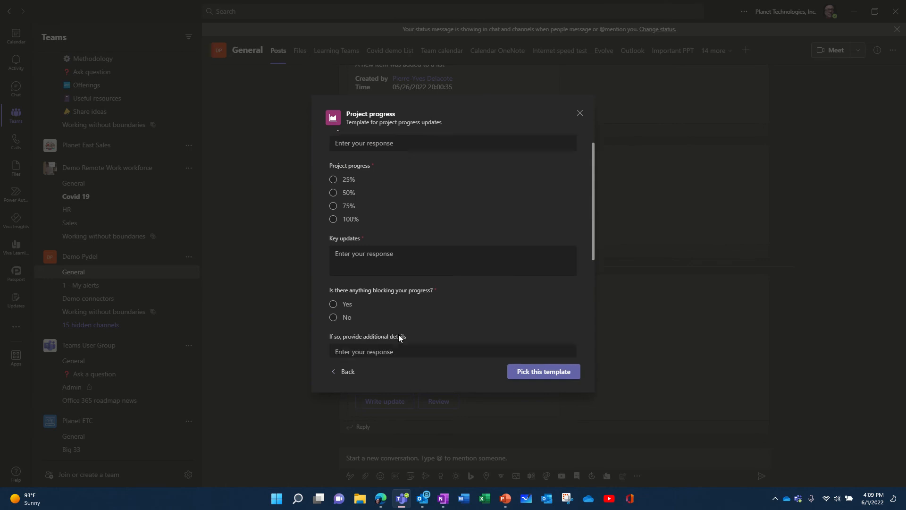
left_click(548, 377)
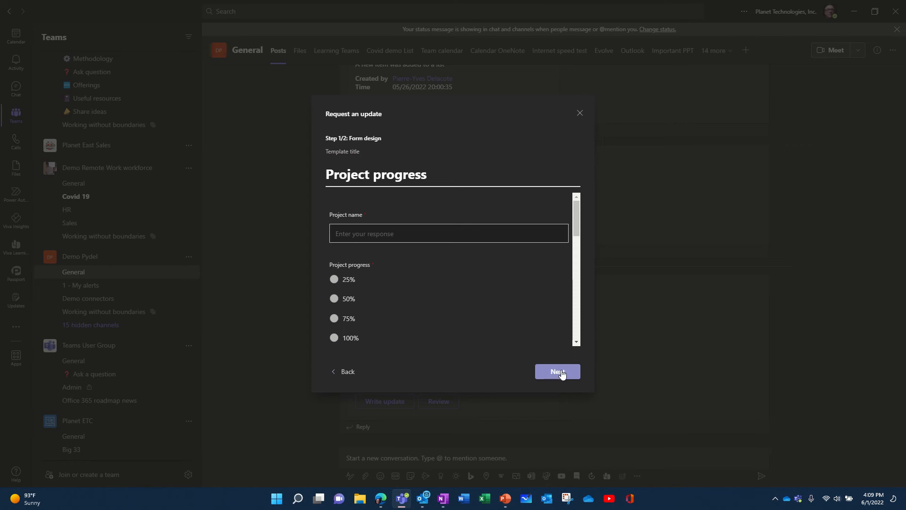
left_click(561, 374)
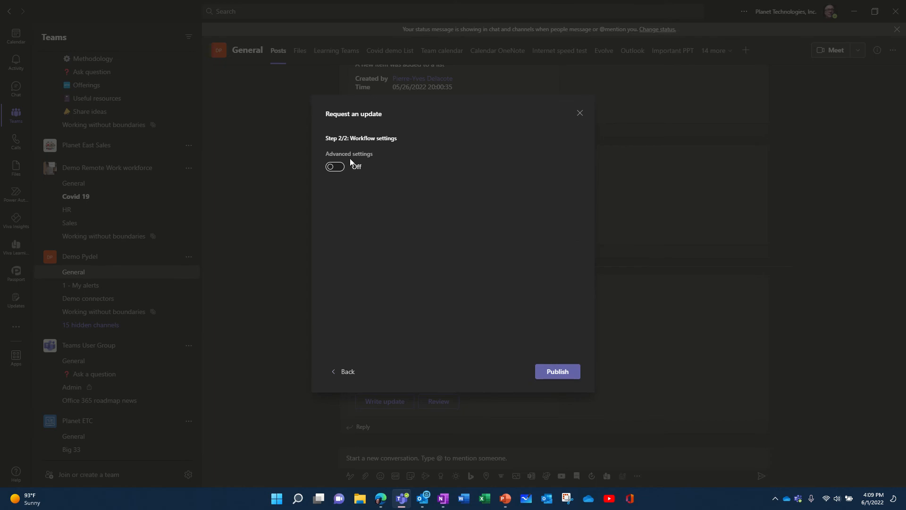
Enable the request's advanced settings and set it to repeat every week
left_click(338, 168)
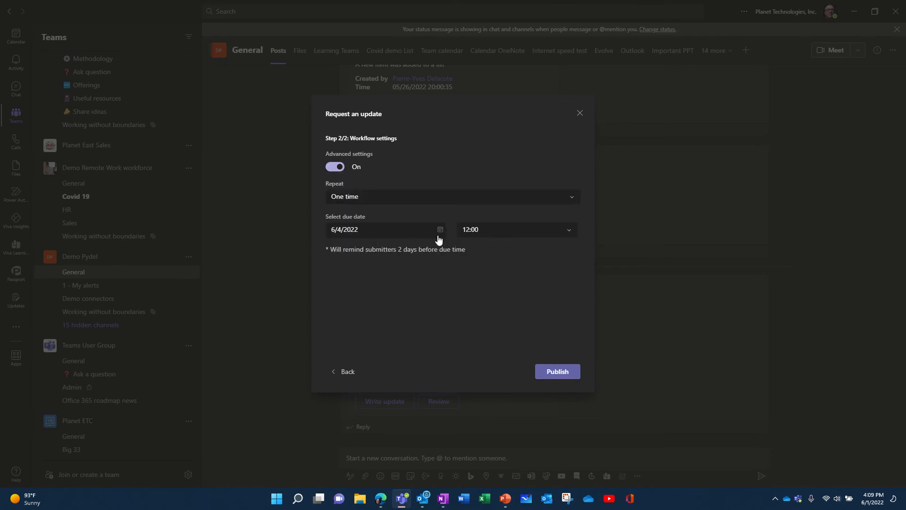
left_click(402, 203)
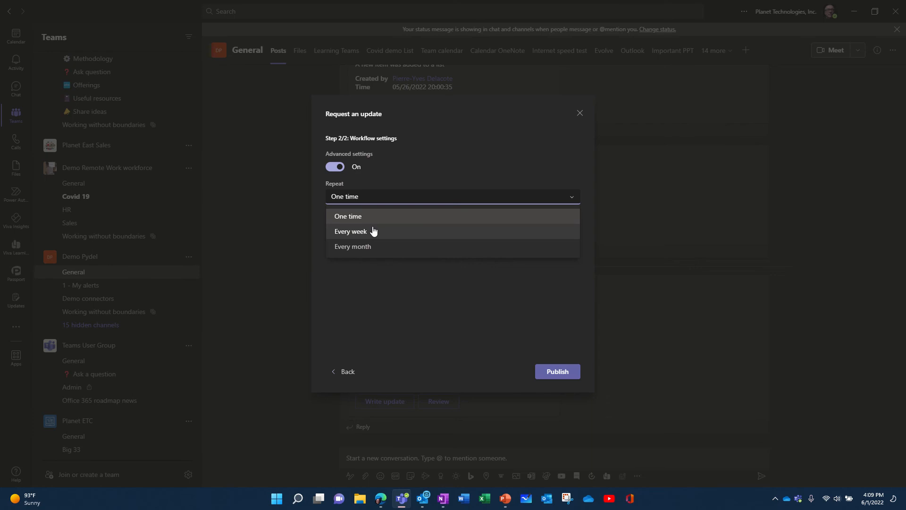
left_click(373, 231)
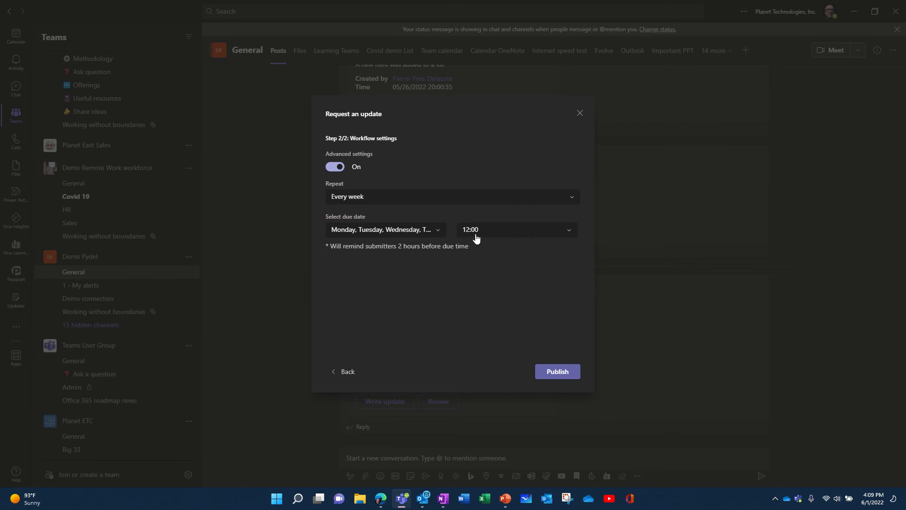
Keep only Friday as the due day by excluding Monday through Thursday, and publish the update request
left_click(438, 231)
left_click(337, 251)
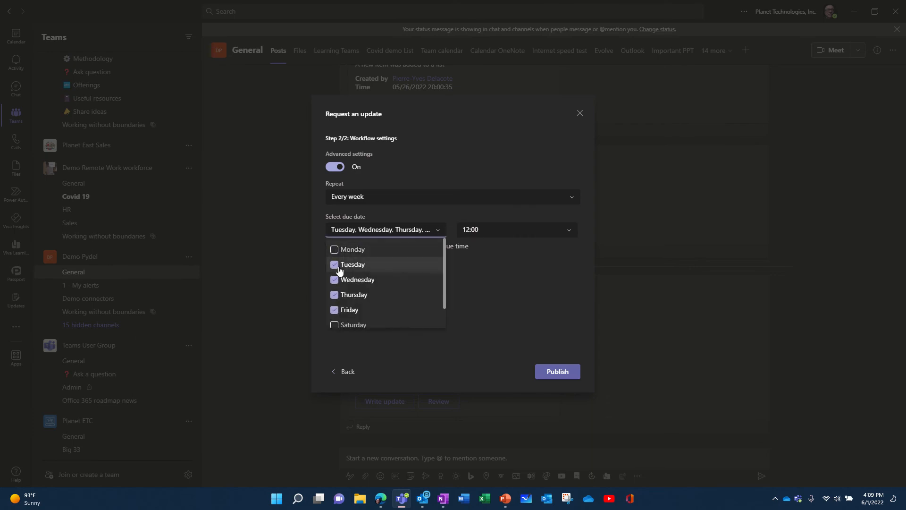
left_click(337, 265)
left_click(336, 280)
left_click(336, 295)
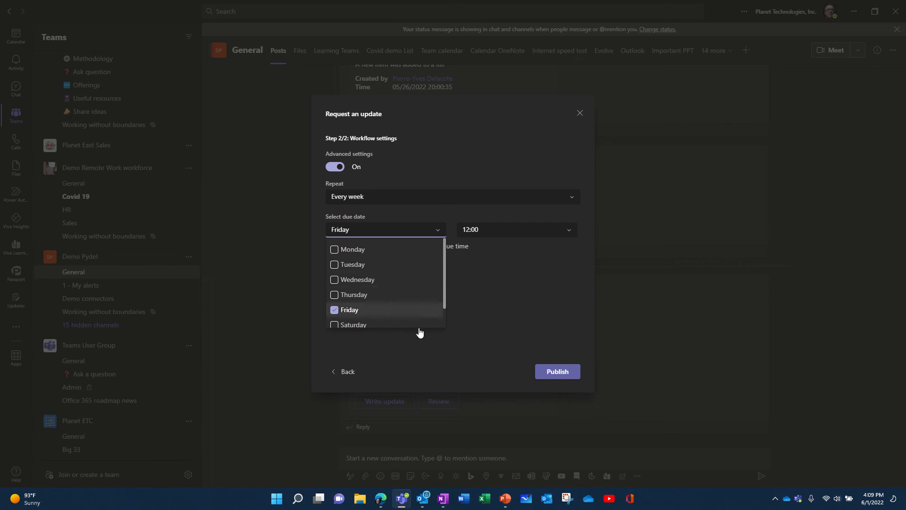
left_click(500, 307)
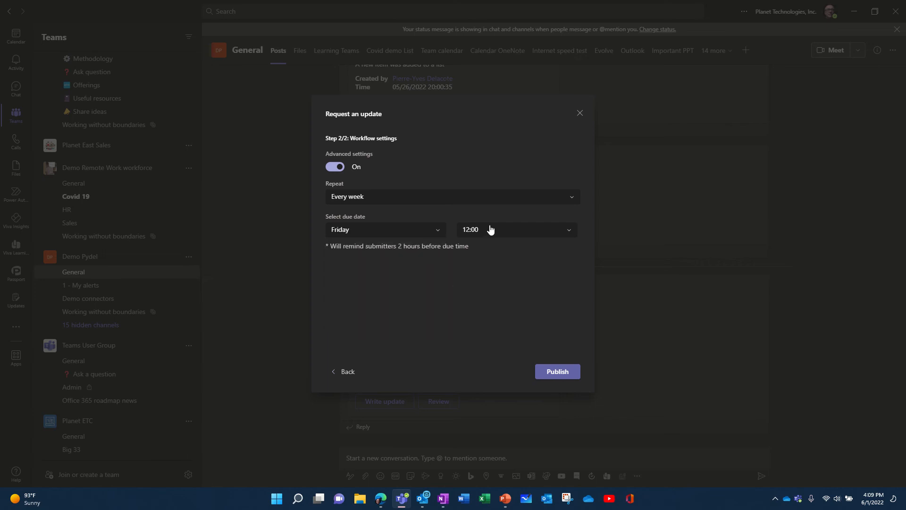
left_click(555, 372)
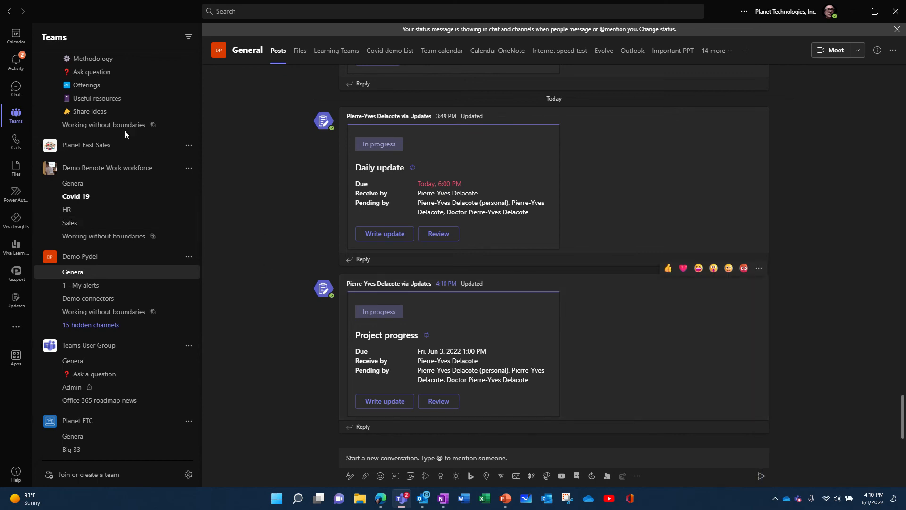
From the activity feed, start writing the requested Project progress update with project name "z", progress 25% and key updates "z"
left_click(16, 62)
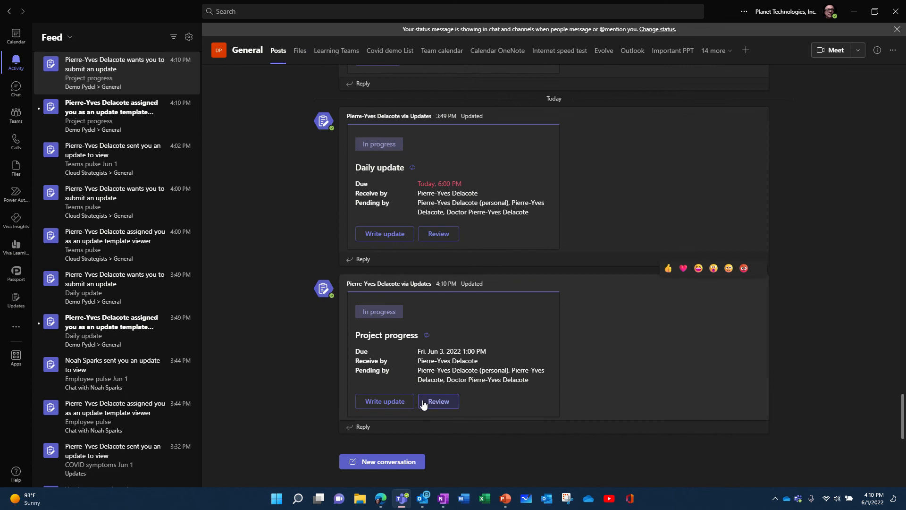
left_click(400, 405)
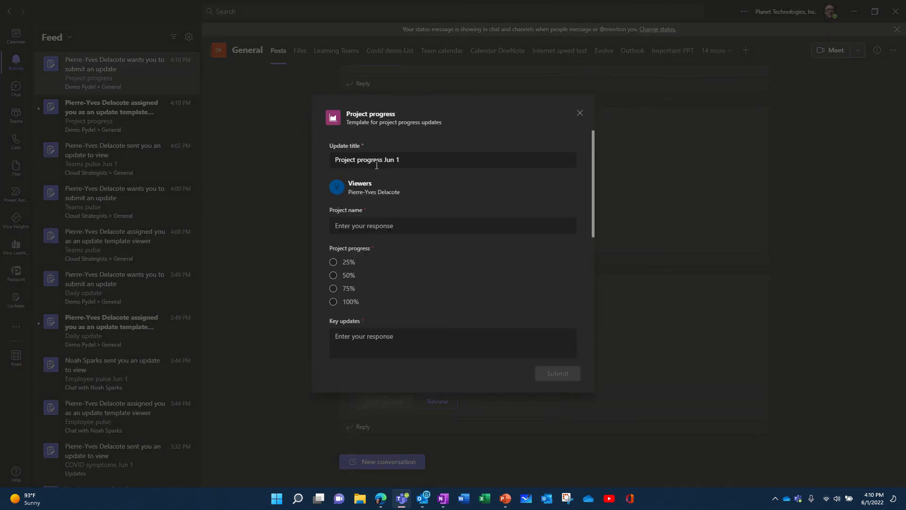
left_click(370, 230)
type("z")
left_click(349, 263)
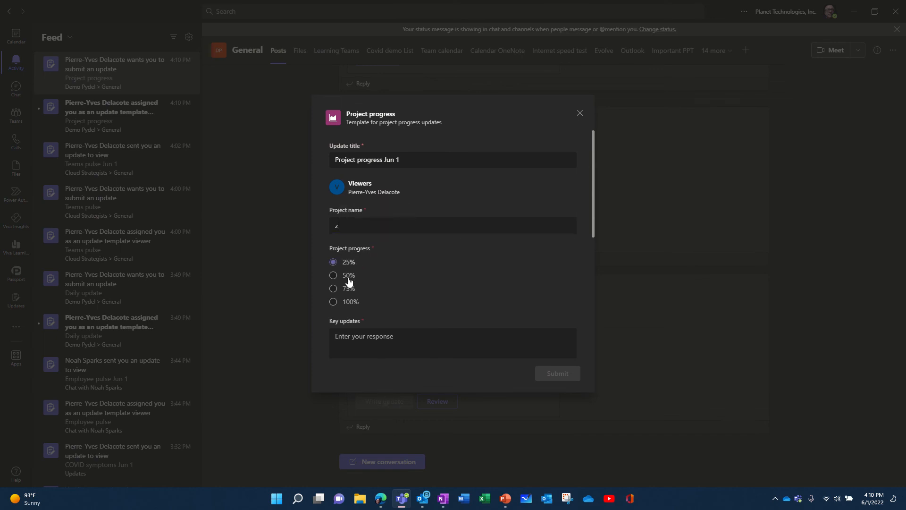
left_click(350, 336)
type("z")
Answer Yes to progress being blocked with the details "z", and Yes to needing additional support
scroll(399, 336, "down", 3)
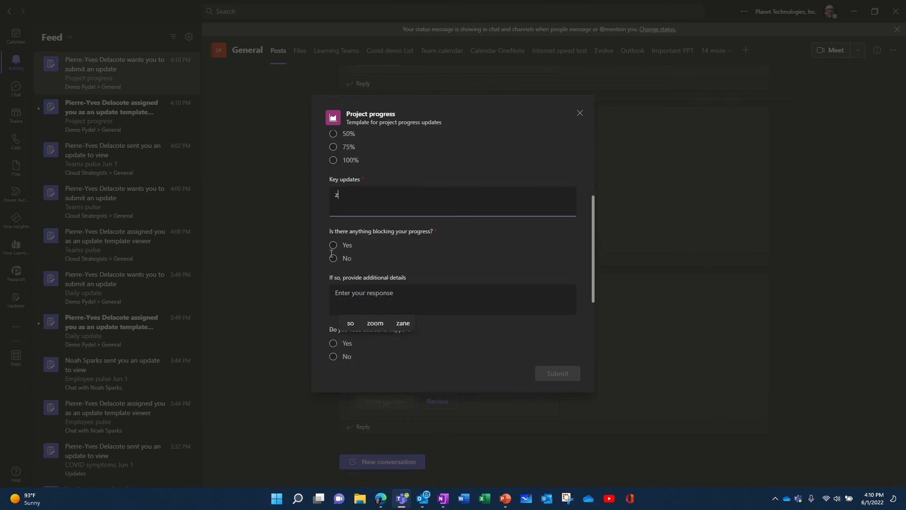
left_click(333, 247)
left_click(348, 294)
type("z")
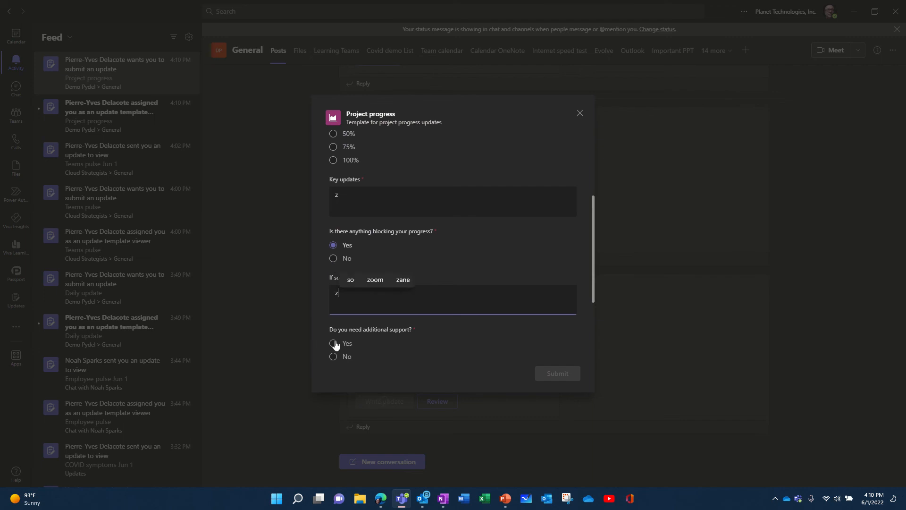
left_click(335, 347)
Enter "z" as the support details and "zzzz" as the additional context, then submit the update and close the form
scroll(379, 349, "down", 3)
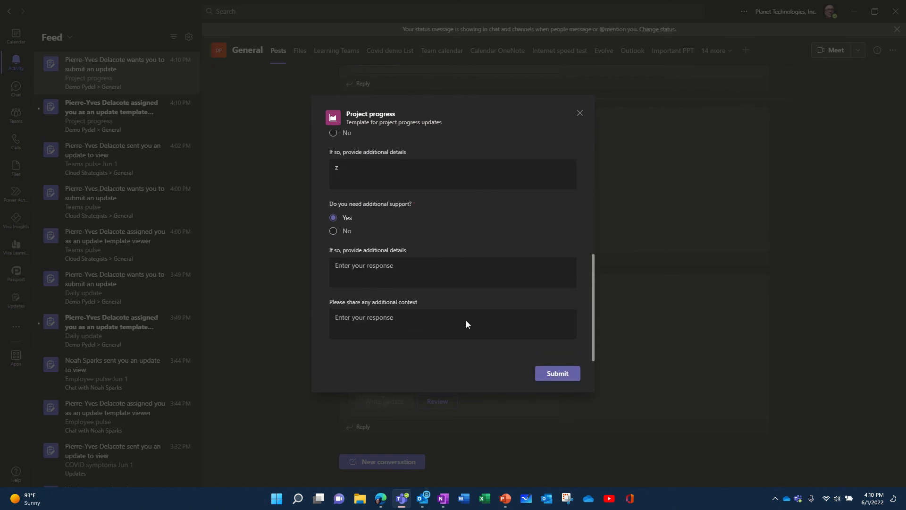
left_click(357, 271)
type("z")
left_click(354, 333)
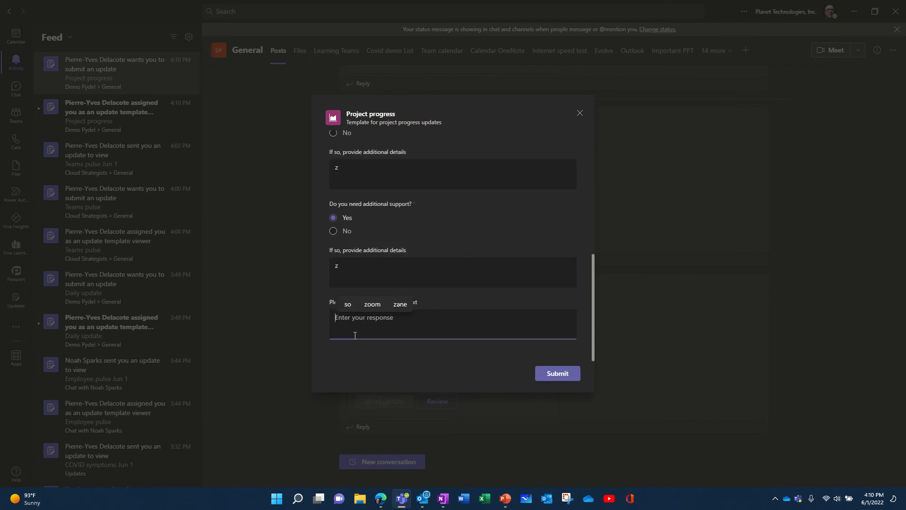
type("zzzz")
left_click(557, 374)
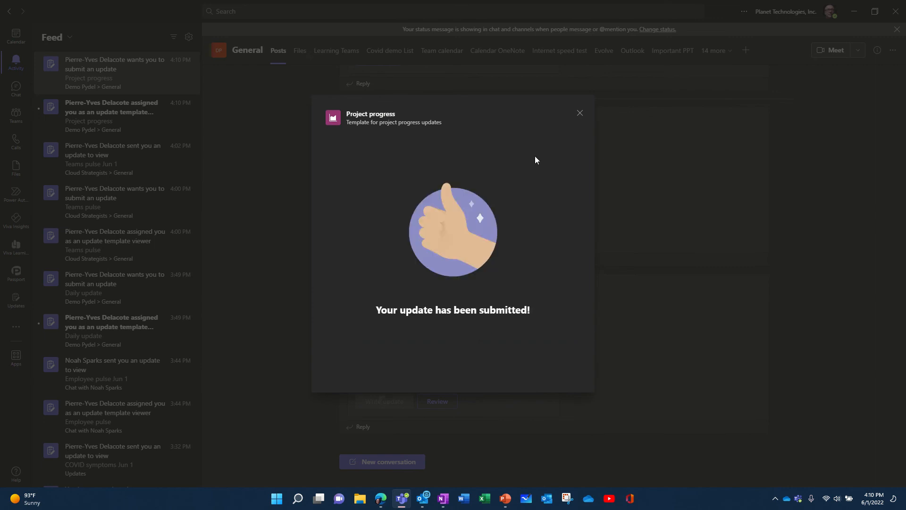
left_click(580, 113)
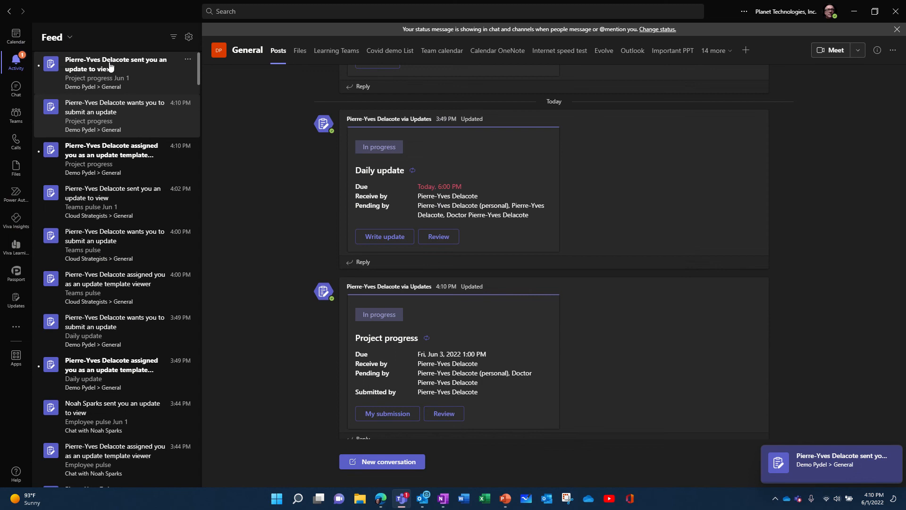
Review the submitted Project progress answers from the new feed notification, and return to the Updates app to check the submissions list
left_click(110, 72)
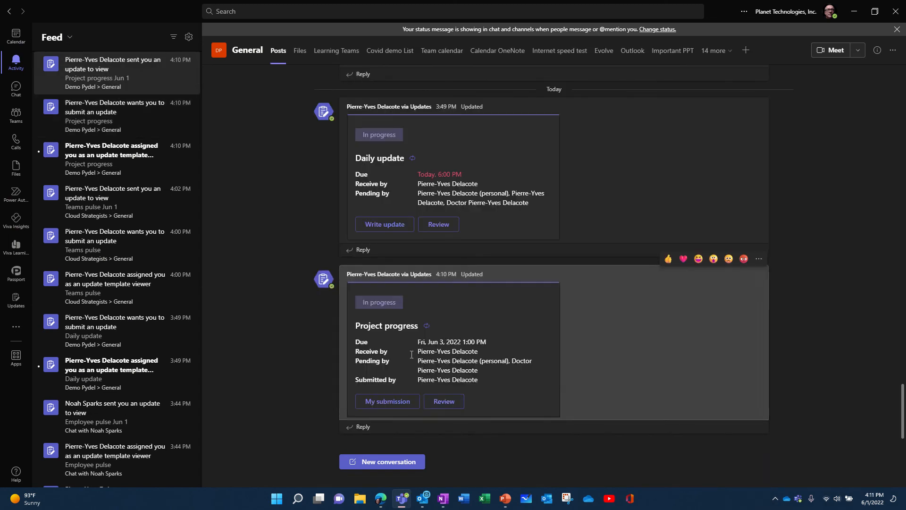
left_click(451, 402)
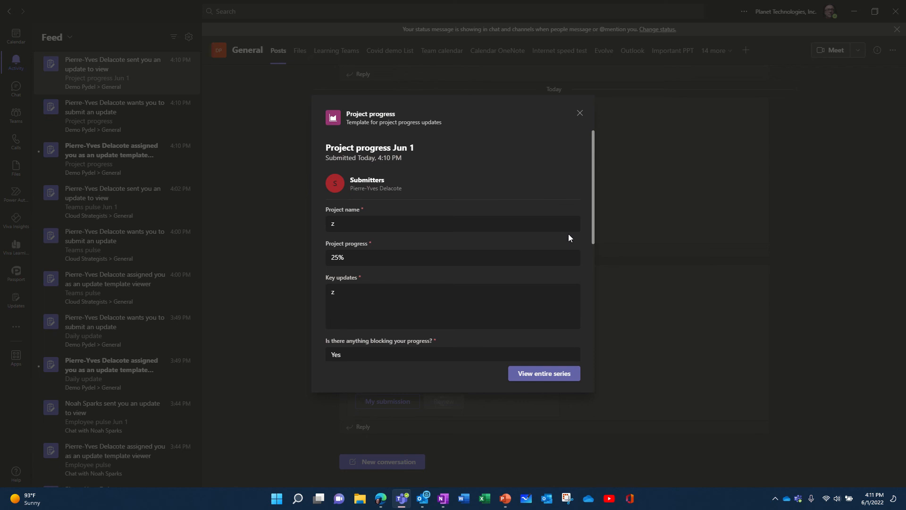
scroll(555, 243, "down", 5)
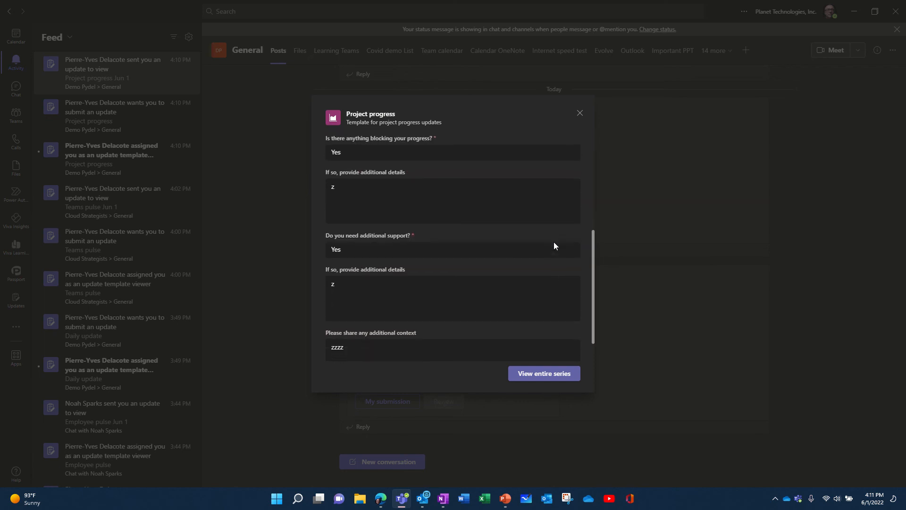
scroll(553, 242, "up", 5)
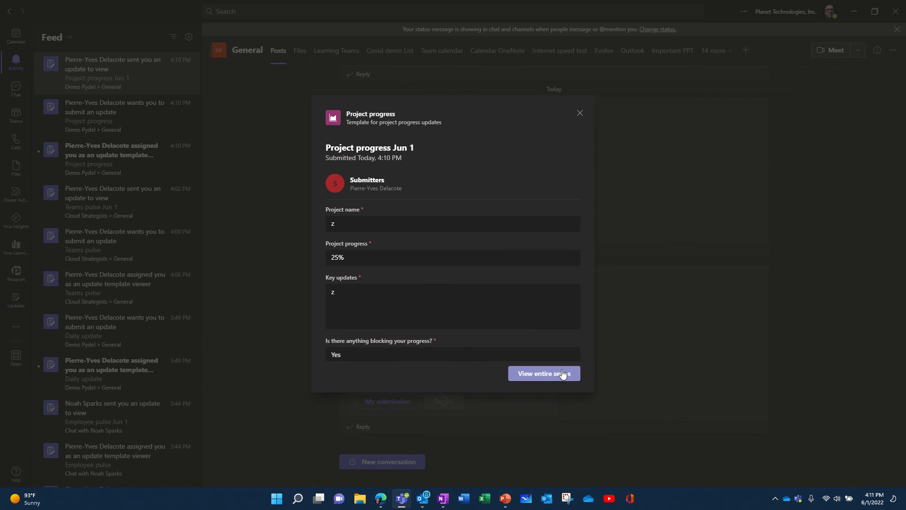
left_click(580, 114)
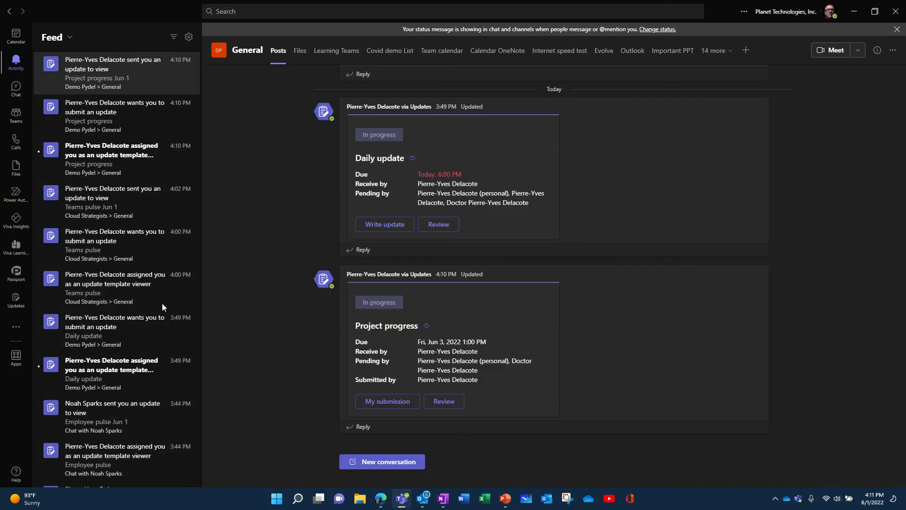
left_click(15, 301)
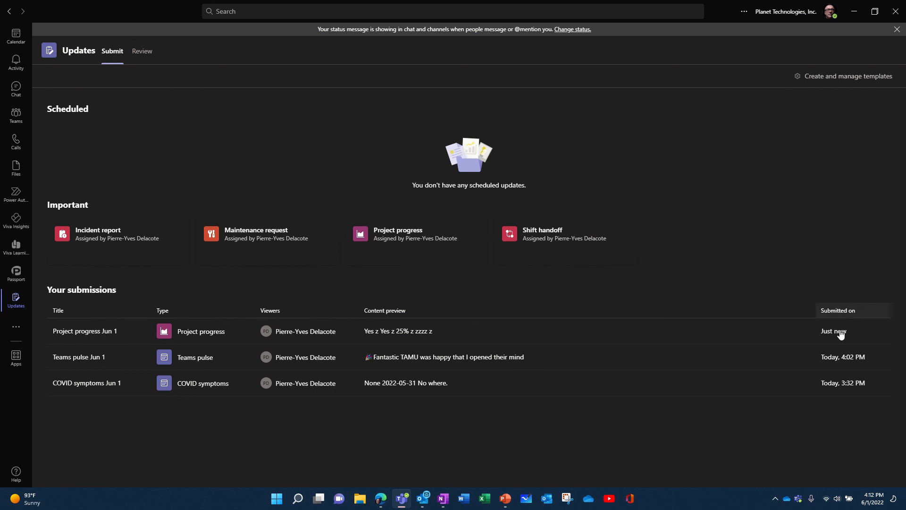
Review the updates received from others, read the Teams pulse Jun 1 submission and close it
left_click(137, 54)
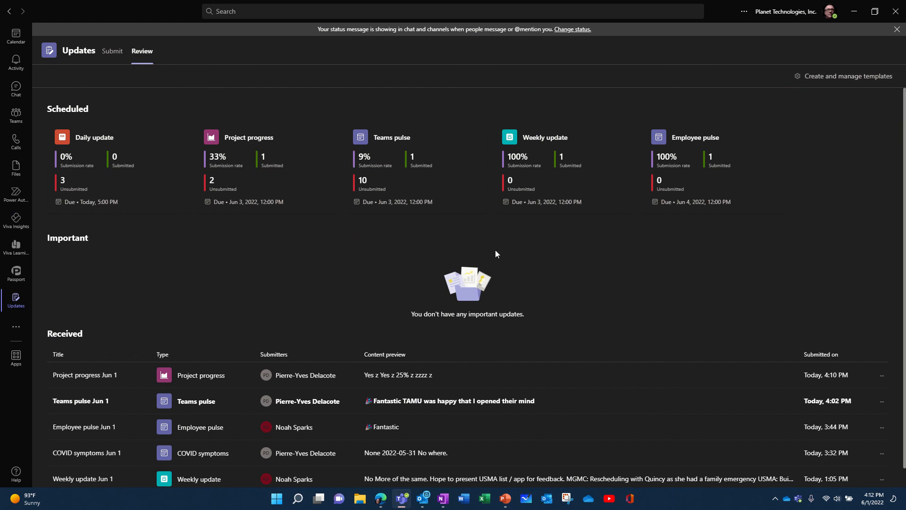
scroll(333, 276, "down", 1)
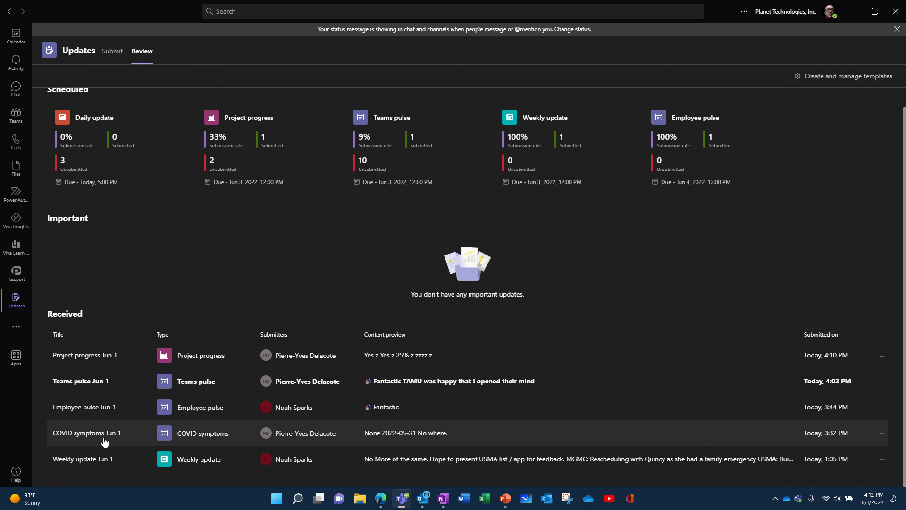
left_click(100, 383)
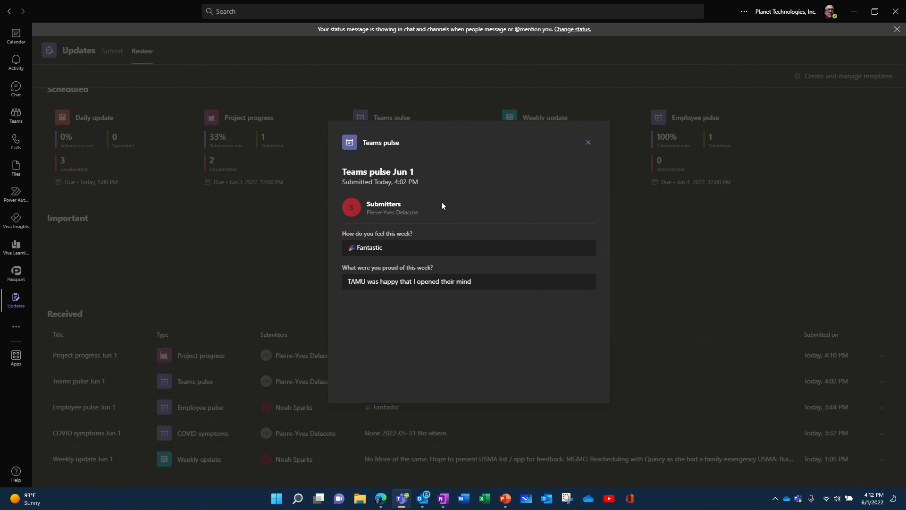
left_click(589, 142)
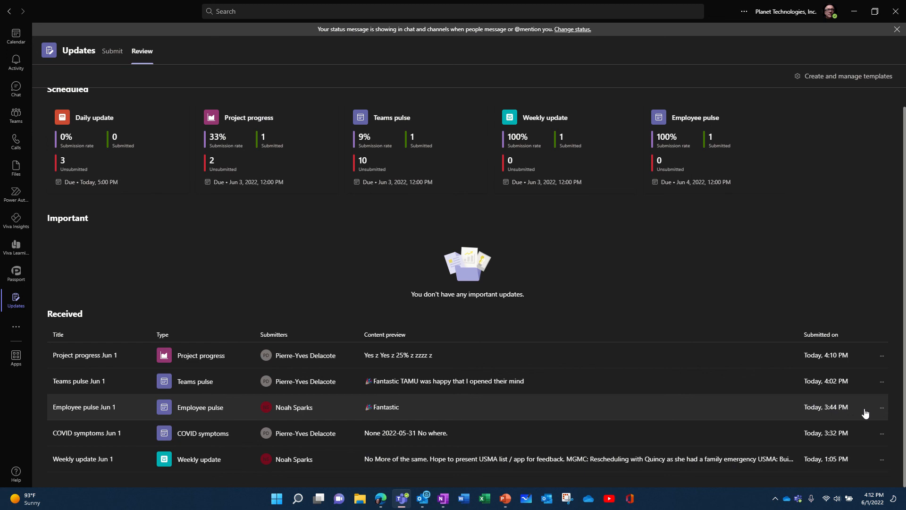
View the entire series of the received Teams pulse Jun 1 update
left_click(881, 381)
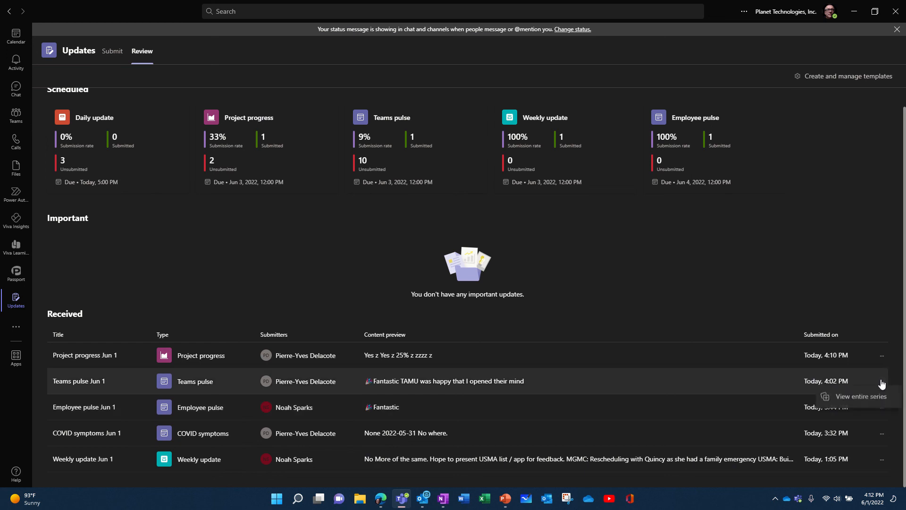
left_click(874, 396)
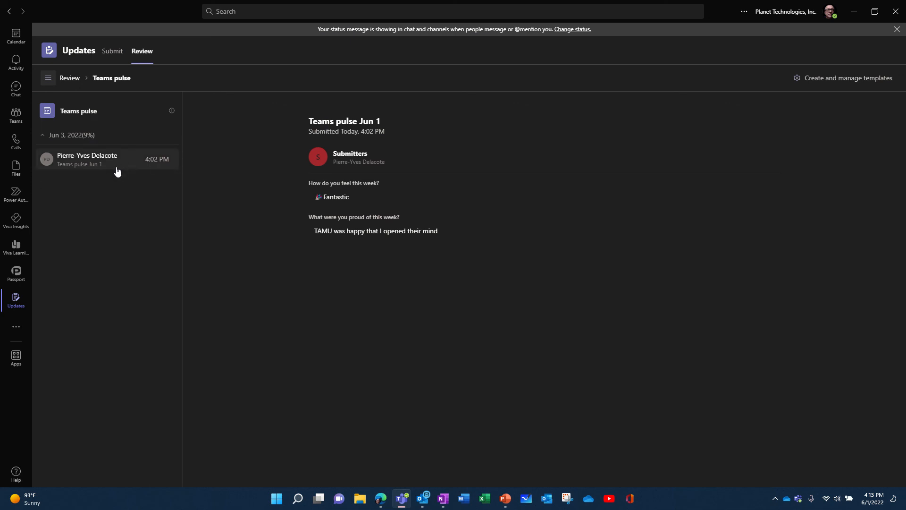
Compare the list of own submissions with the overview of scheduled and received updates under review
left_click(110, 58)
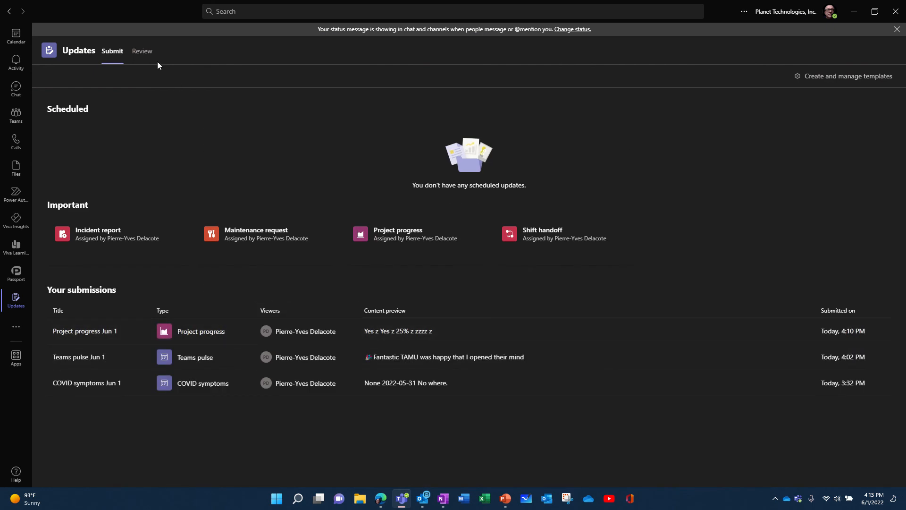
left_click(143, 51)
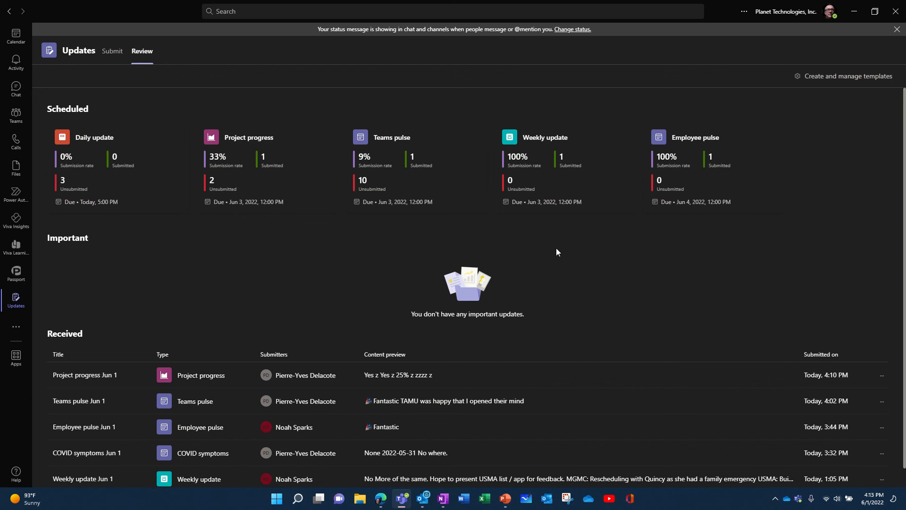
scroll(555, 249, "down", 1)
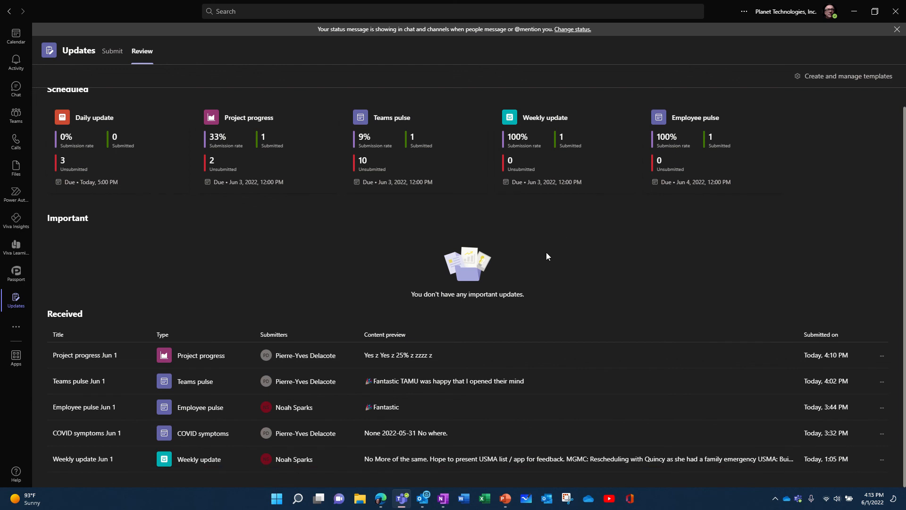